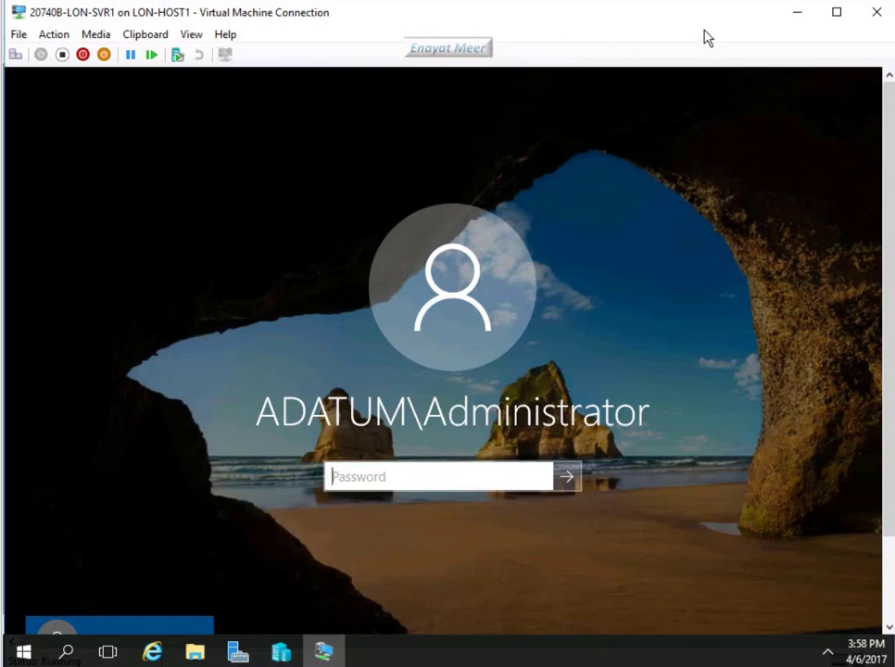
# Step: Sign in as ADATUM\Administrator with the account password and open the Storage Pools page of File and Storage Services
pyautogui.click(566, 476)
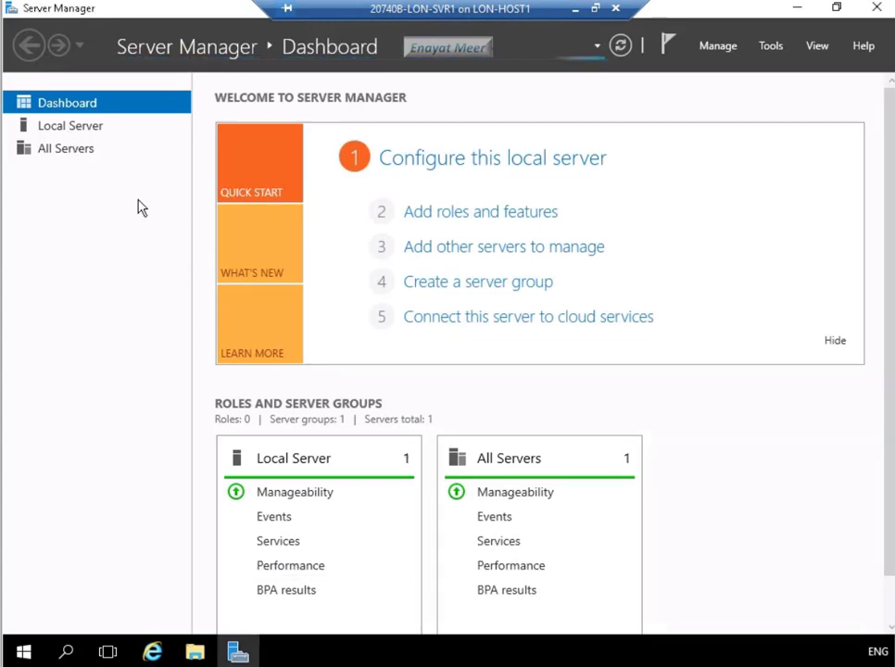
pyautogui.click(83, 125)
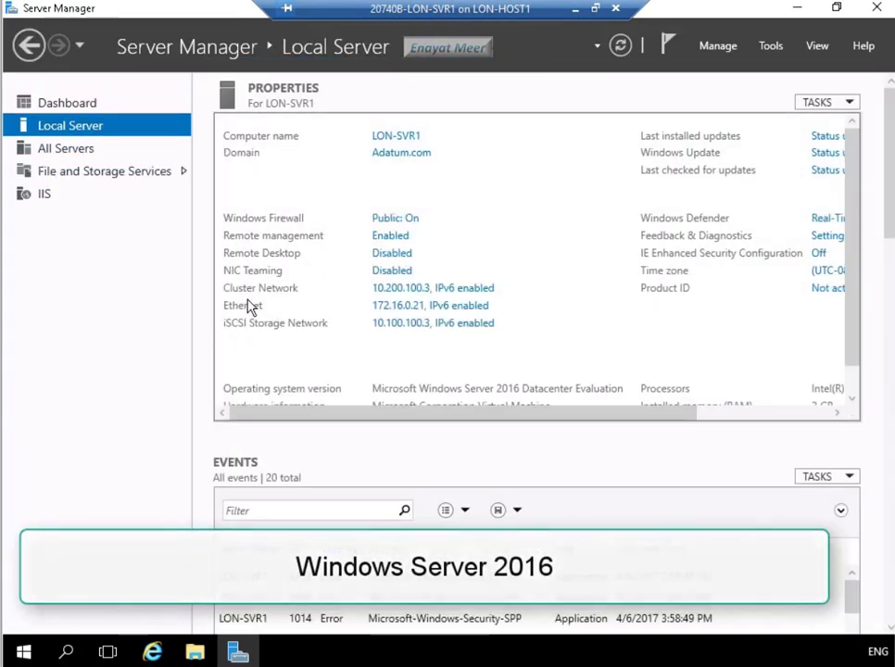
pyautogui.click(93, 173)
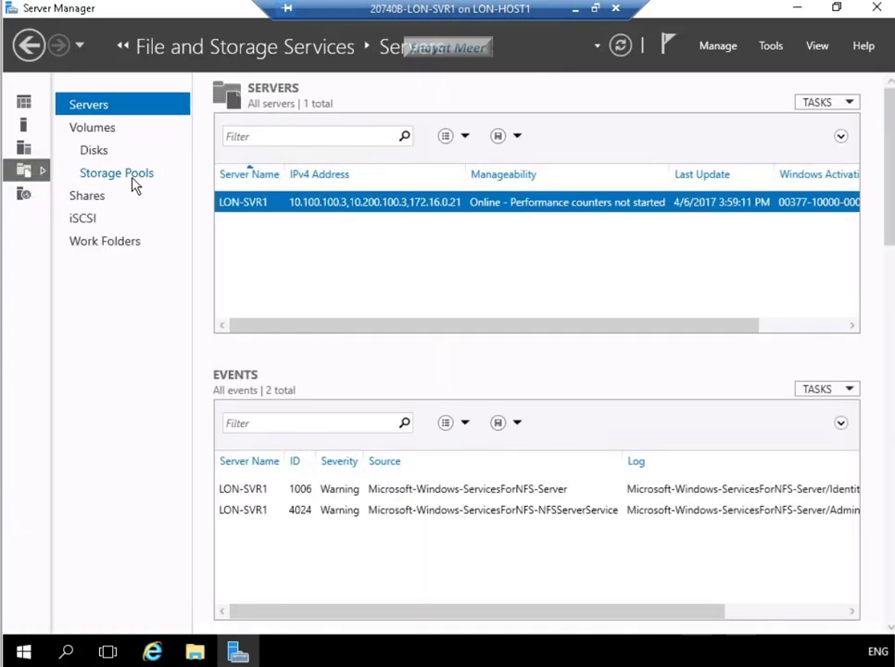
pyautogui.click(132, 180)
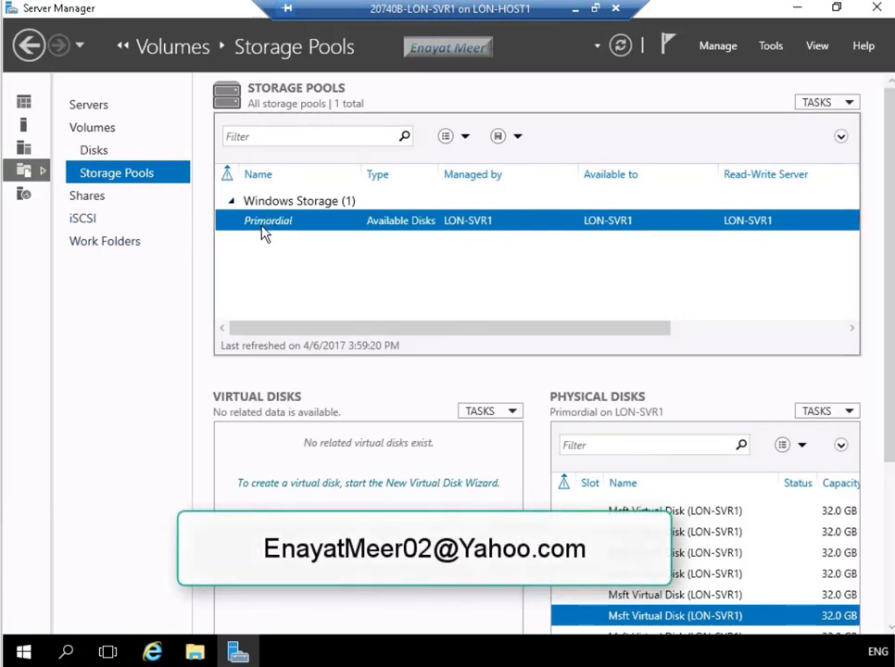
# Step: Start a new storage pool from the Primordial disks on LON-SVR1 and name it StoragePool1
pyautogui.click(850, 104)
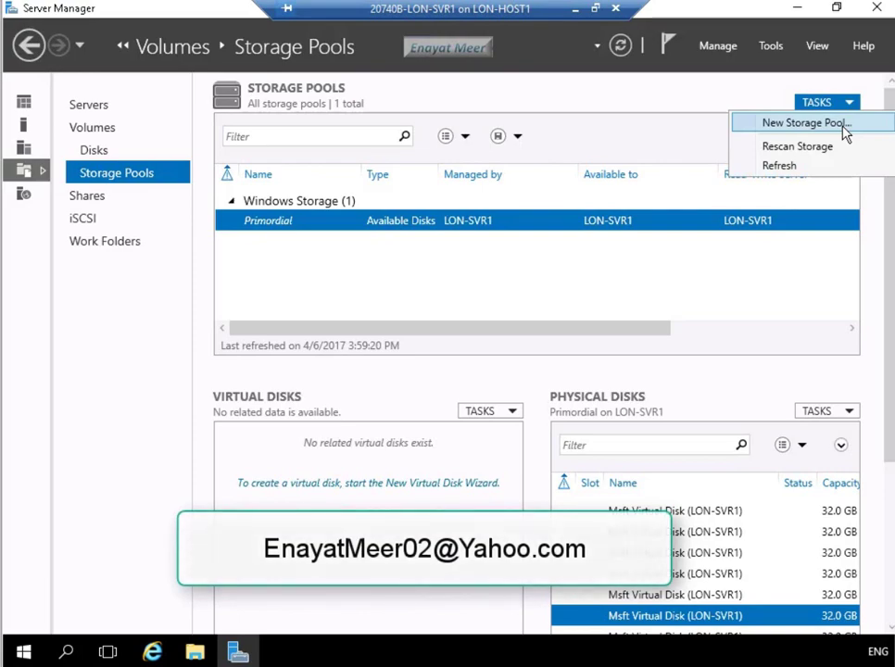
pyautogui.click(842, 127)
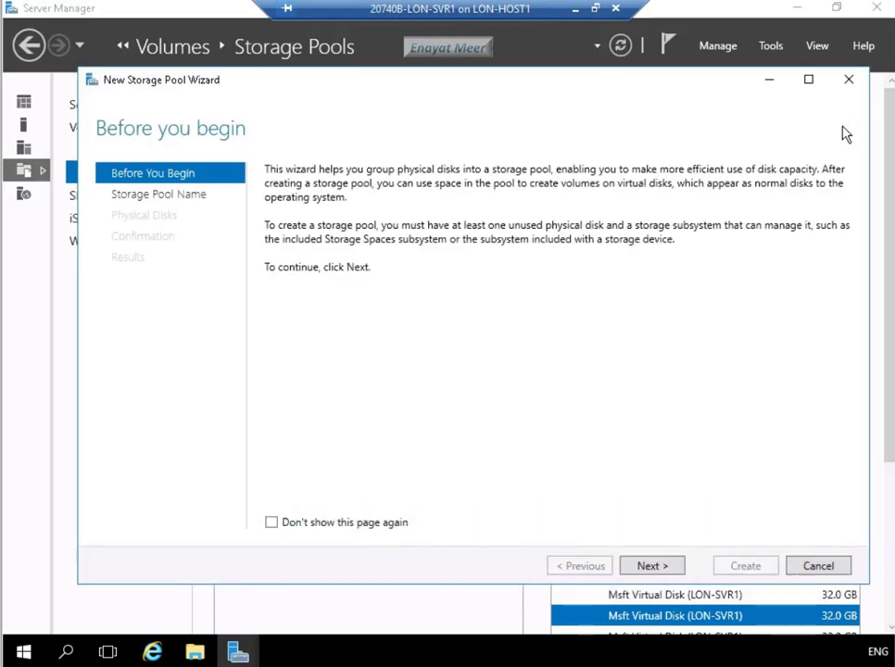
pyautogui.click(652, 565)
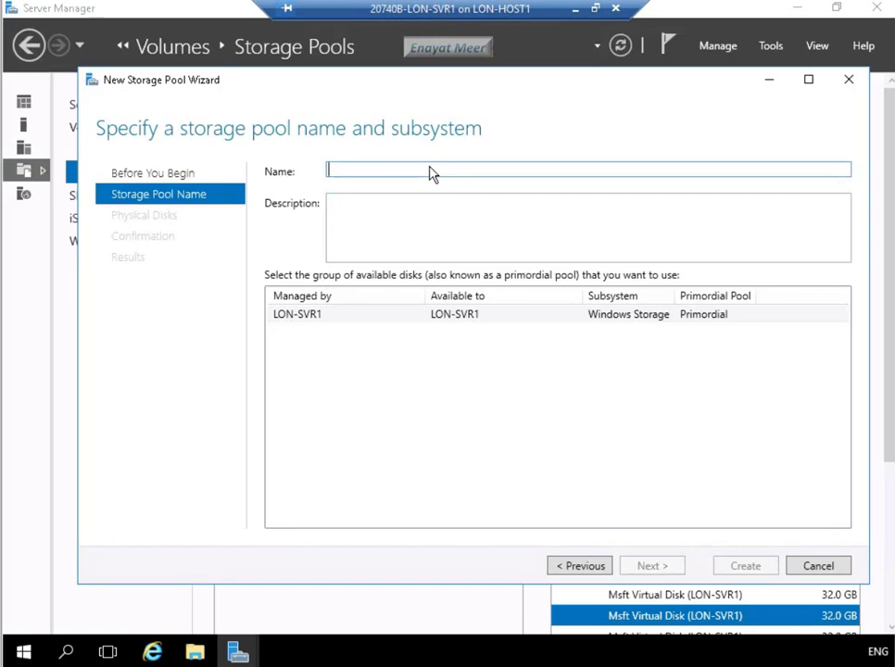
pyautogui.write('S')
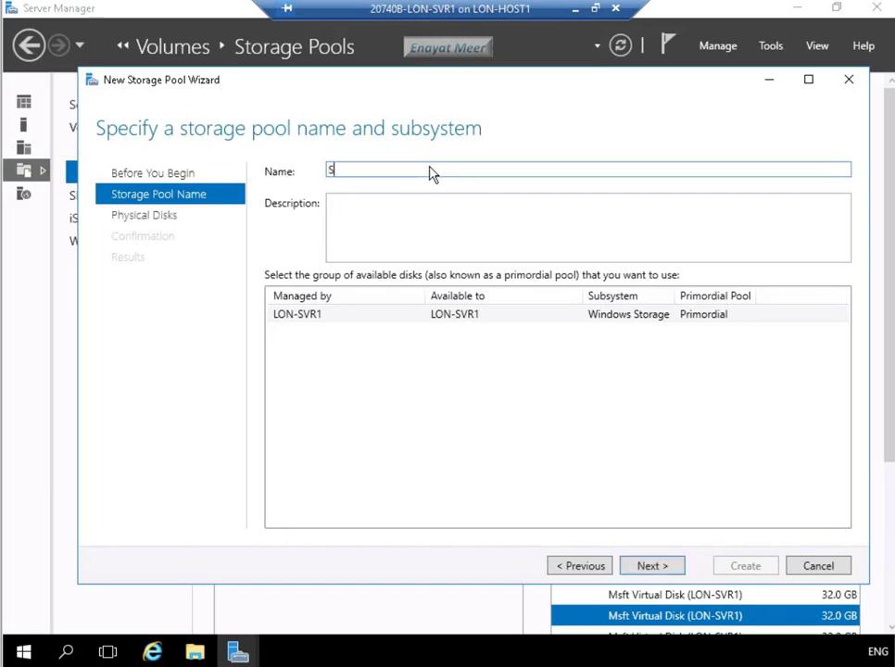
pyautogui.write('toragePool1')
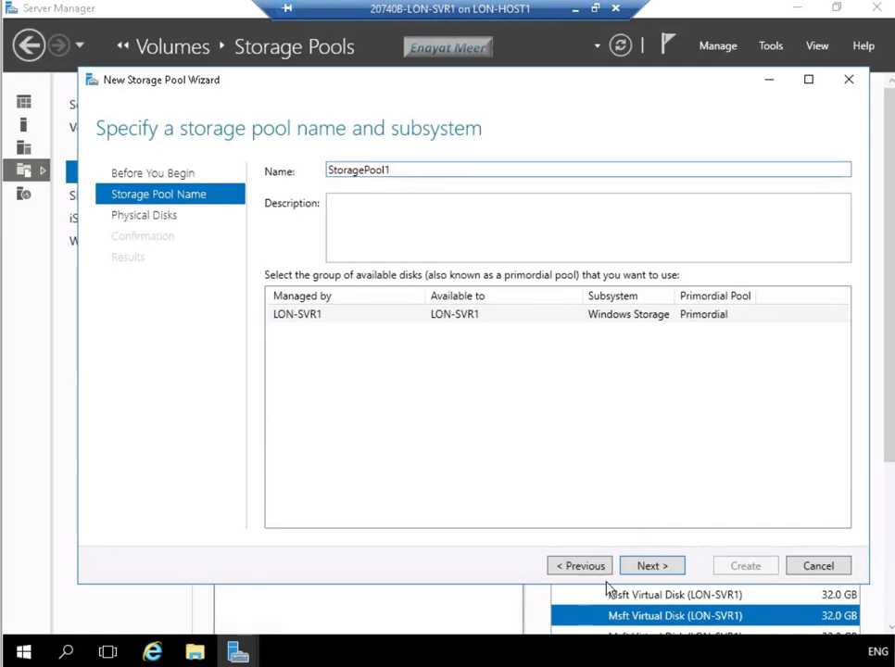
pyautogui.click(647, 568)
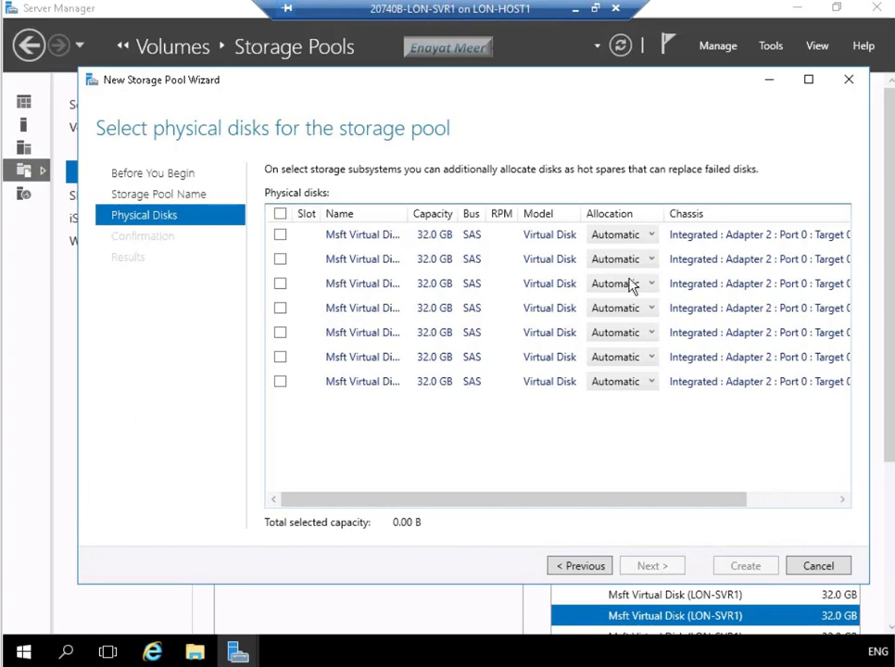
# Step: Add the first six 32 GB physical disks to the pool with automatic allocation, and create the pool
pyautogui.click(281, 235)
pyautogui.click(281, 260)
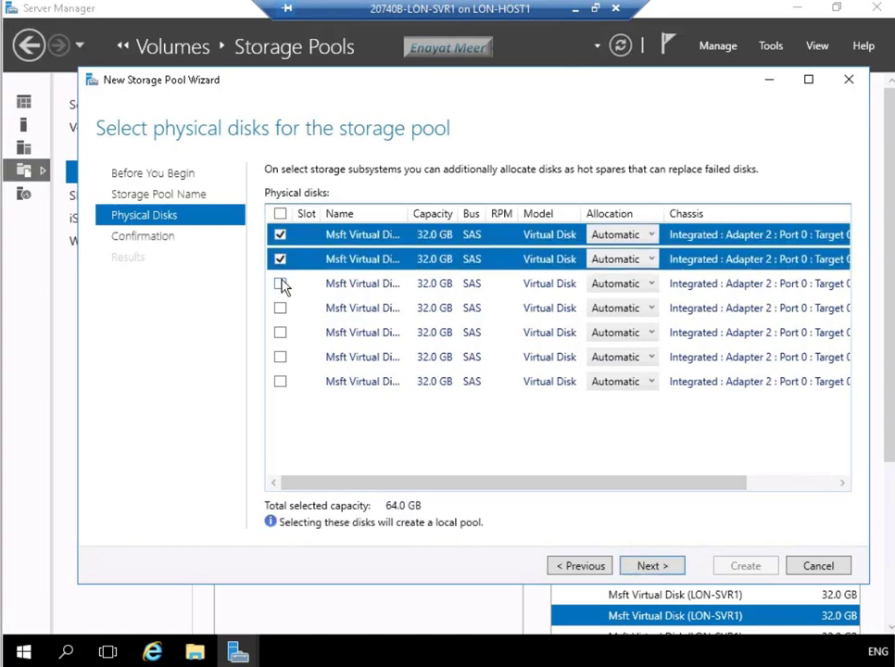
pyautogui.click(280, 283)
pyautogui.click(281, 307)
pyautogui.click(280, 331)
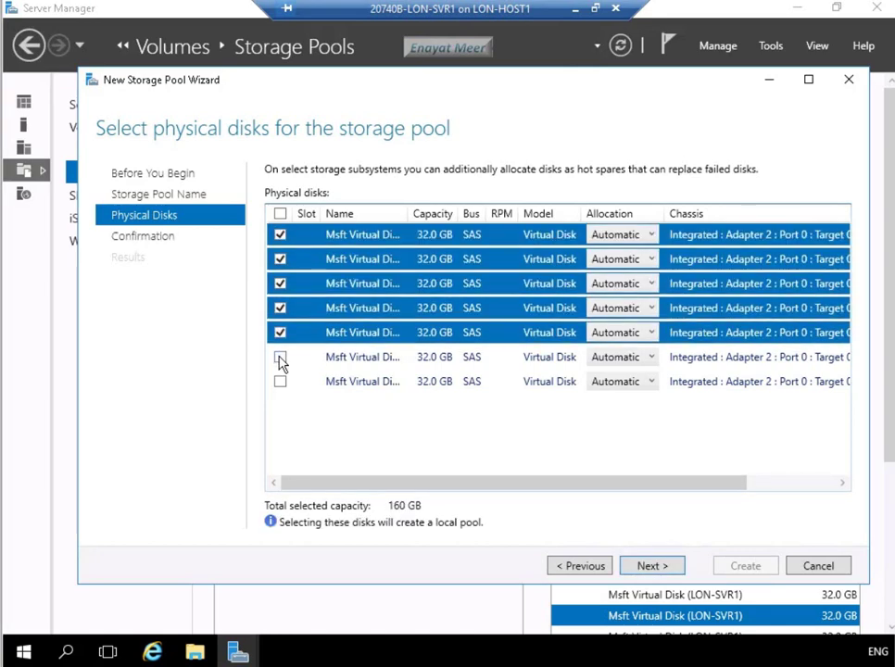
pyautogui.click(280, 357)
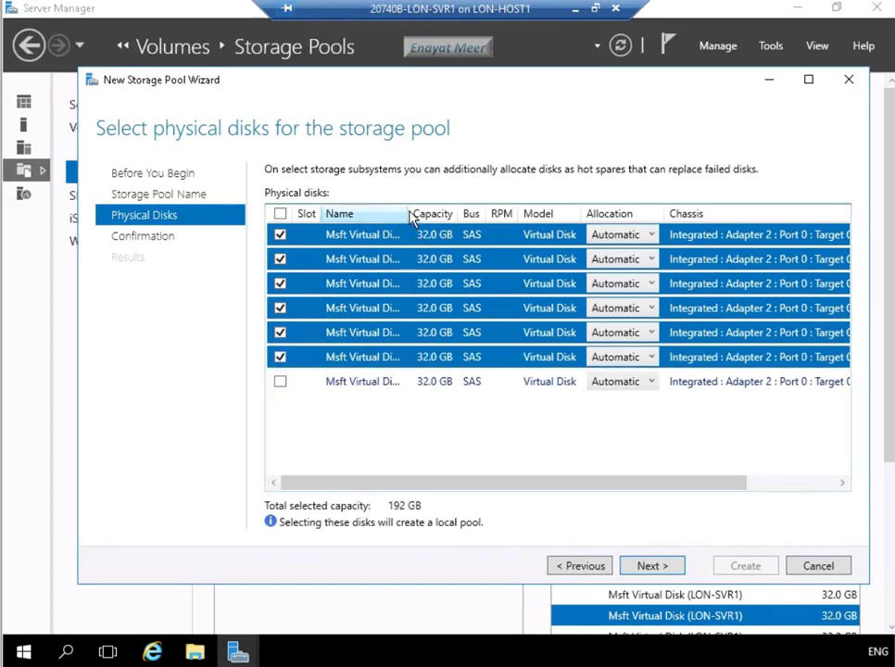
pyautogui.moveTo(418, 217)
pyautogui.mouseDown()
pyautogui.moveTo(575, 228)
pyautogui.moveTo(418, 240)
pyautogui.mouseUp()
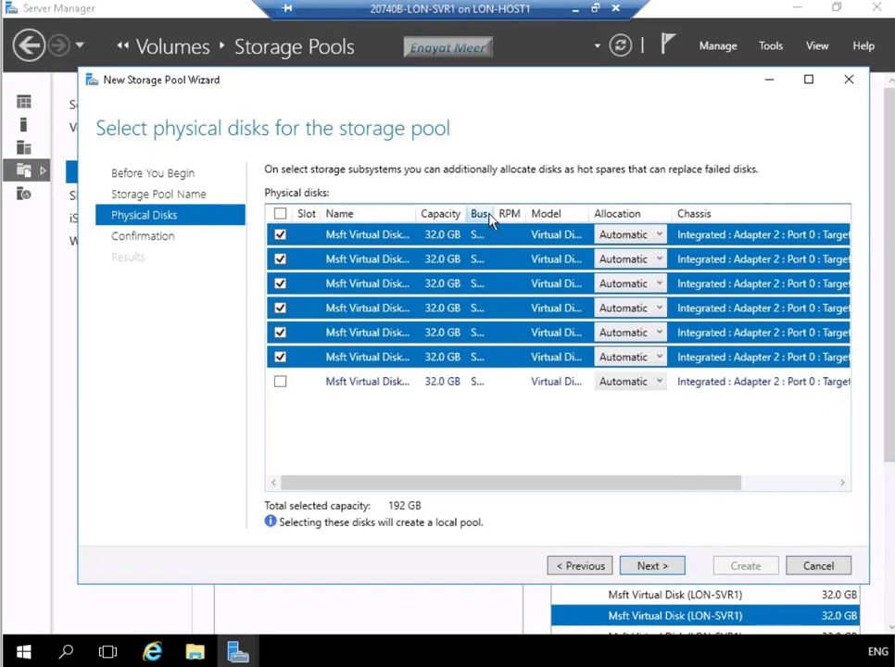
pyautogui.moveTo(496, 215); pyautogui.dragTo(507, 306)
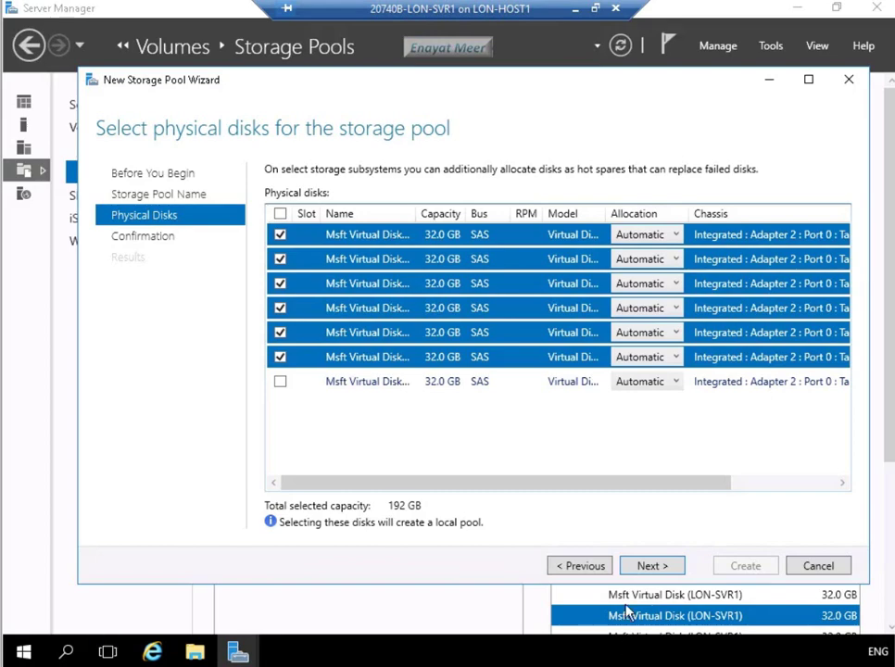
pyautogui.click(651, 567)
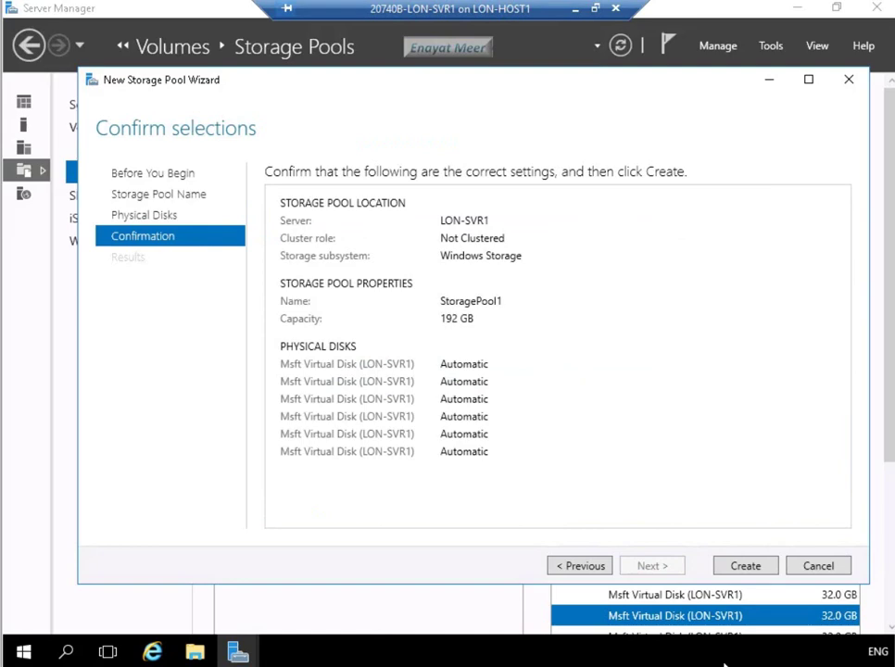
pyautogui.click(746, 567)
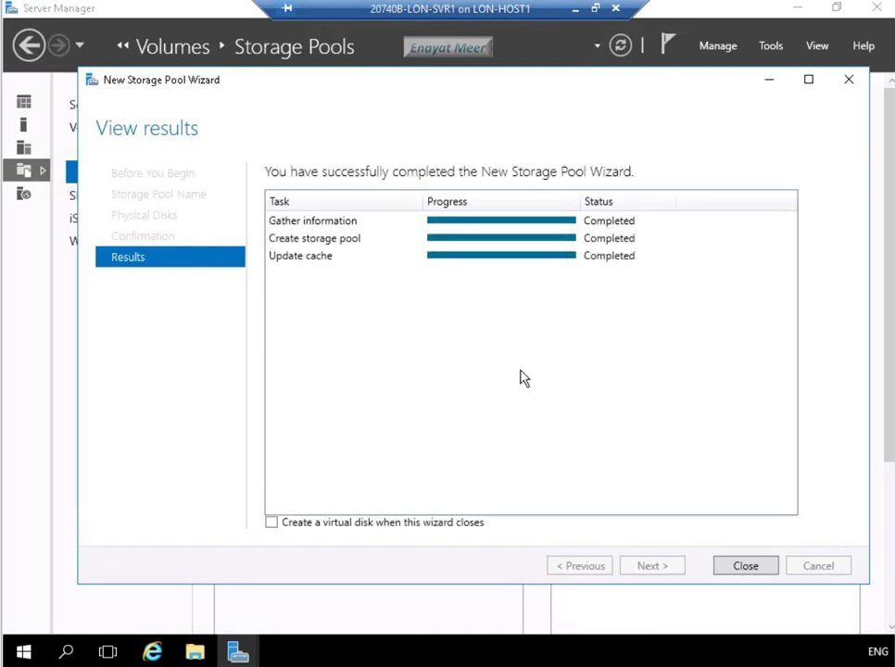
pyautogui.click(746, 568)
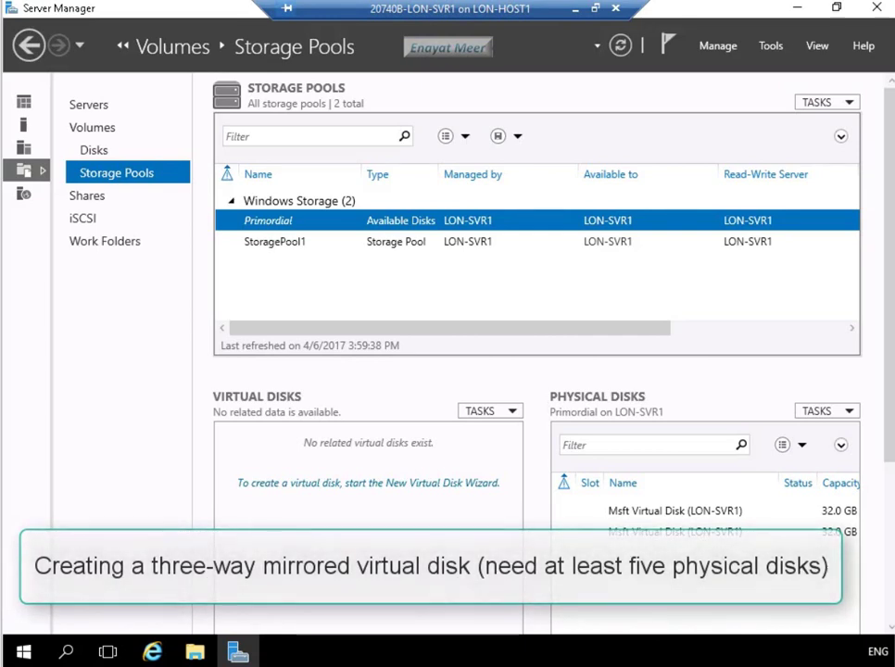
# Step: Start a new virtual disk in StoragePool1 and name it Mirrored Disk
pyautogui.click(290, 243)
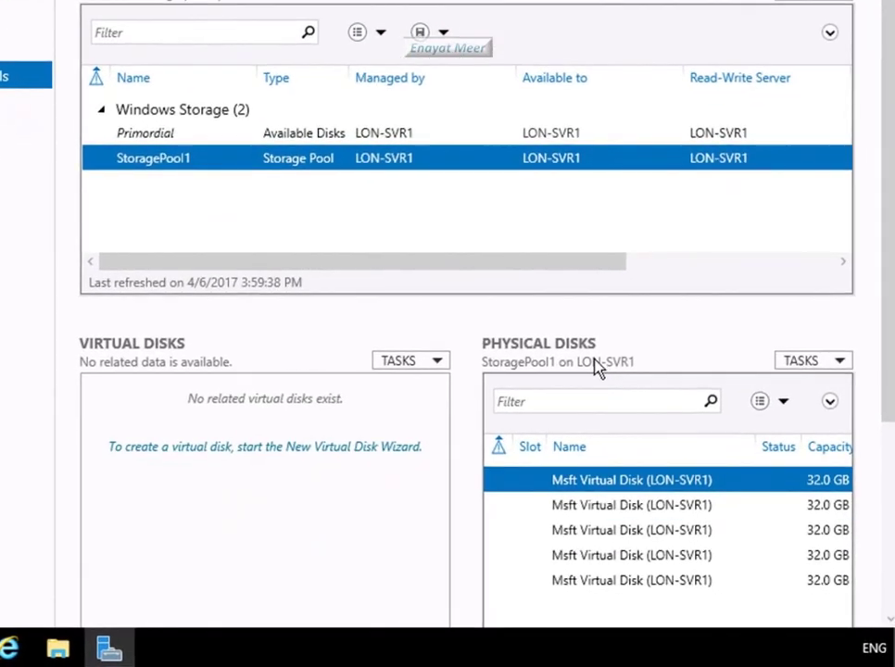
pyautogui.click(441, 364)
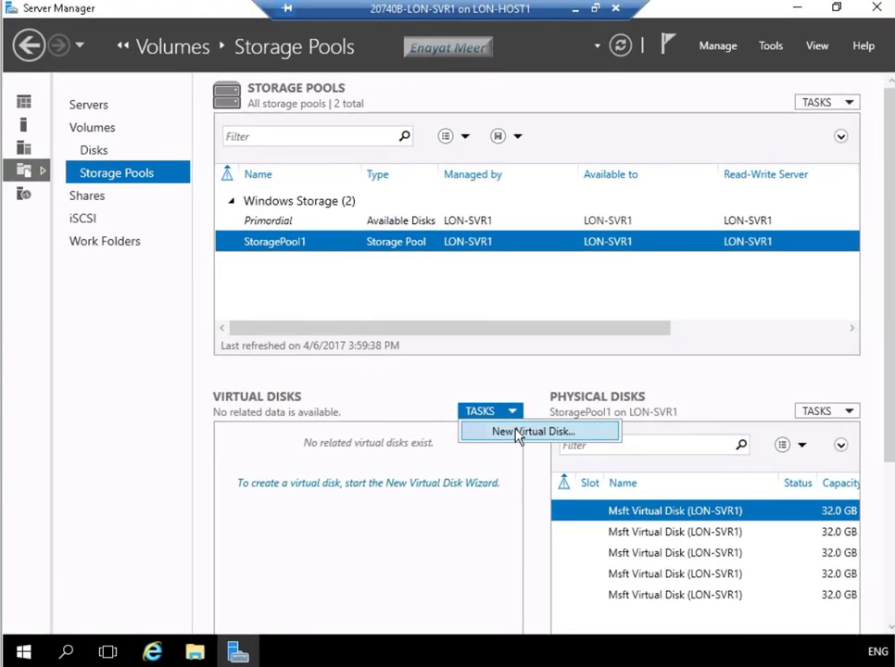
pyautogui.click(517, 432)
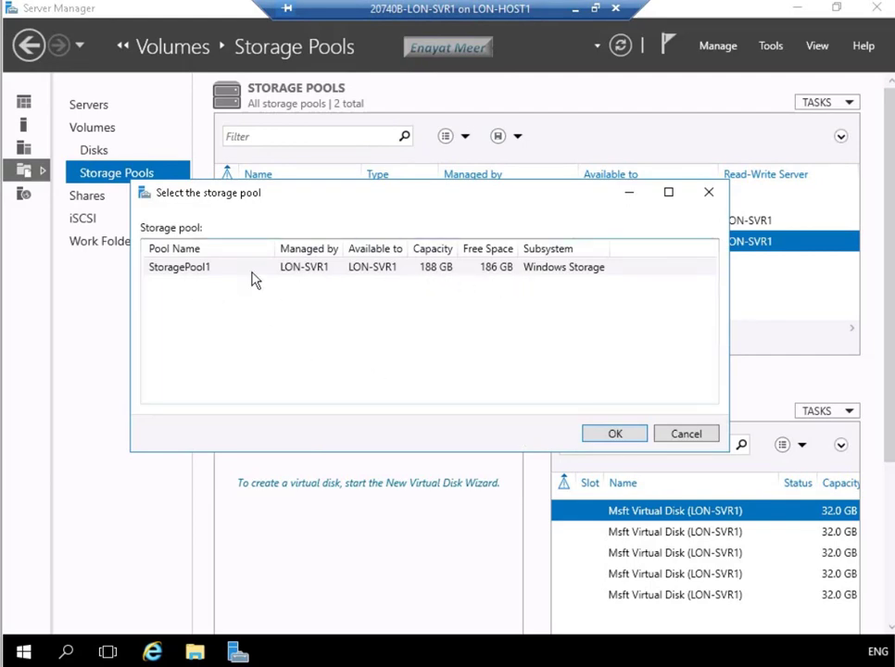
pyautogui.click(183, 268)
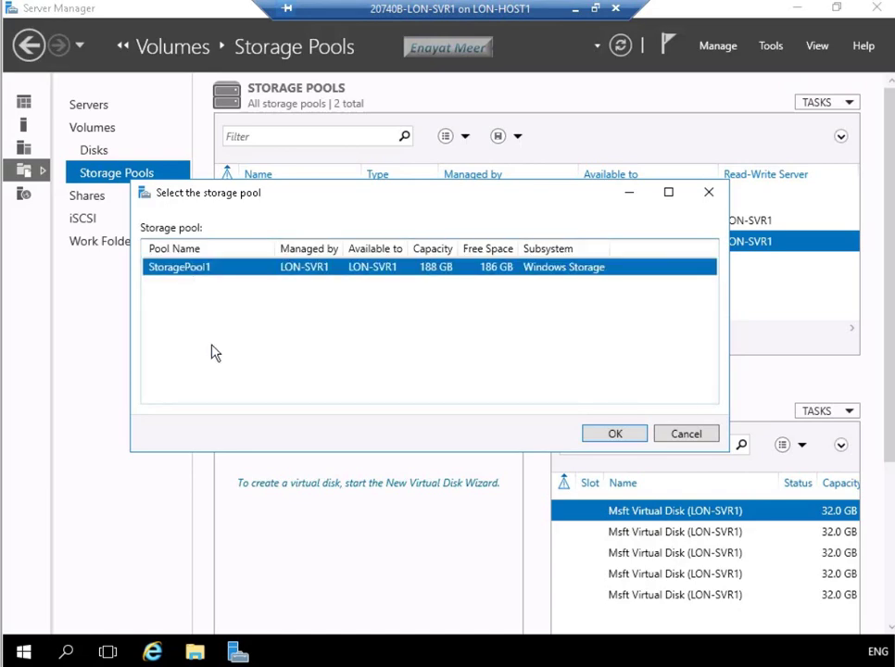
pyautogui.click(610, 435)
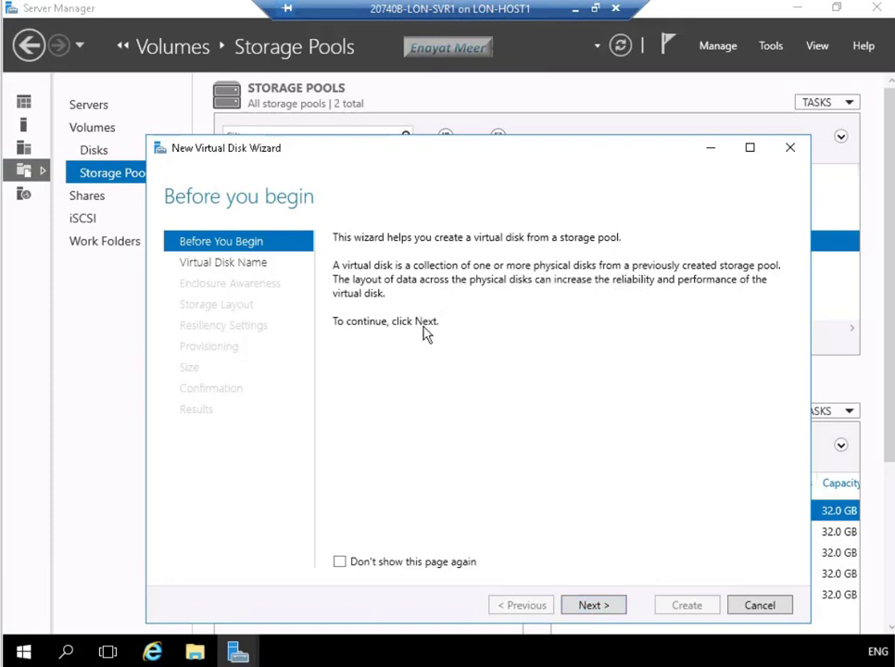
pyautogui.click(601, 612)
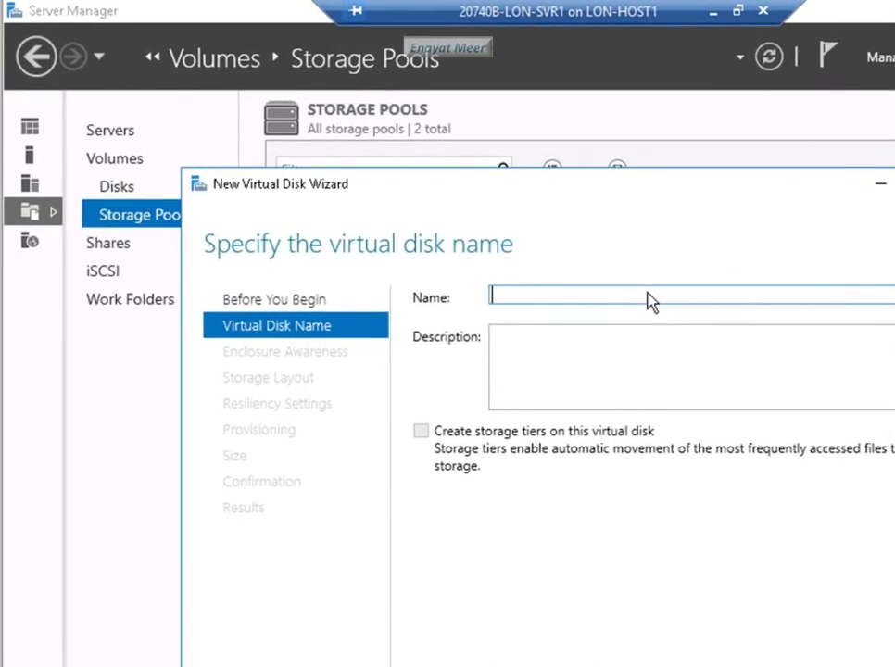
pyautogui.write('Mirro')
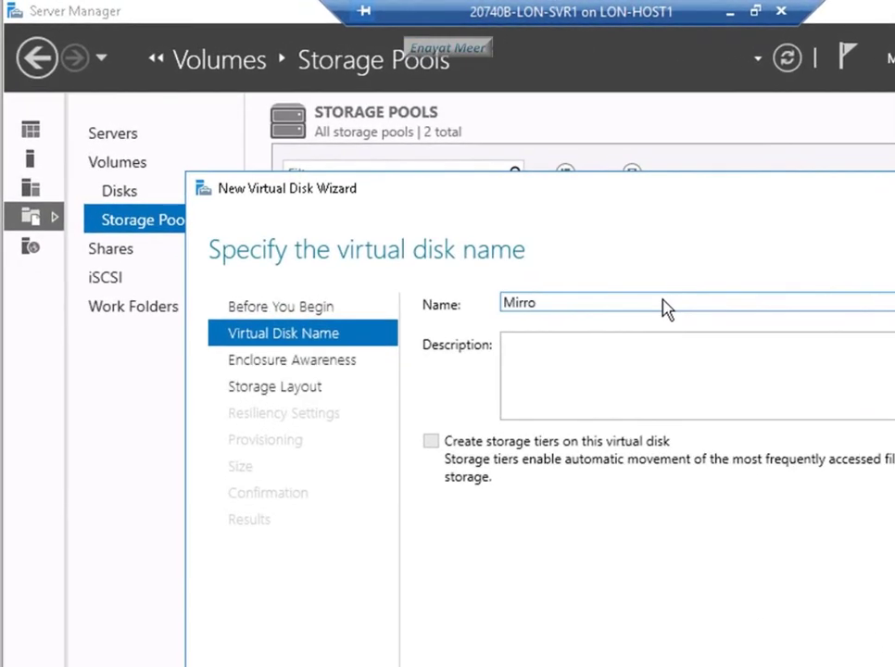
pyautogui.write('red Disk')
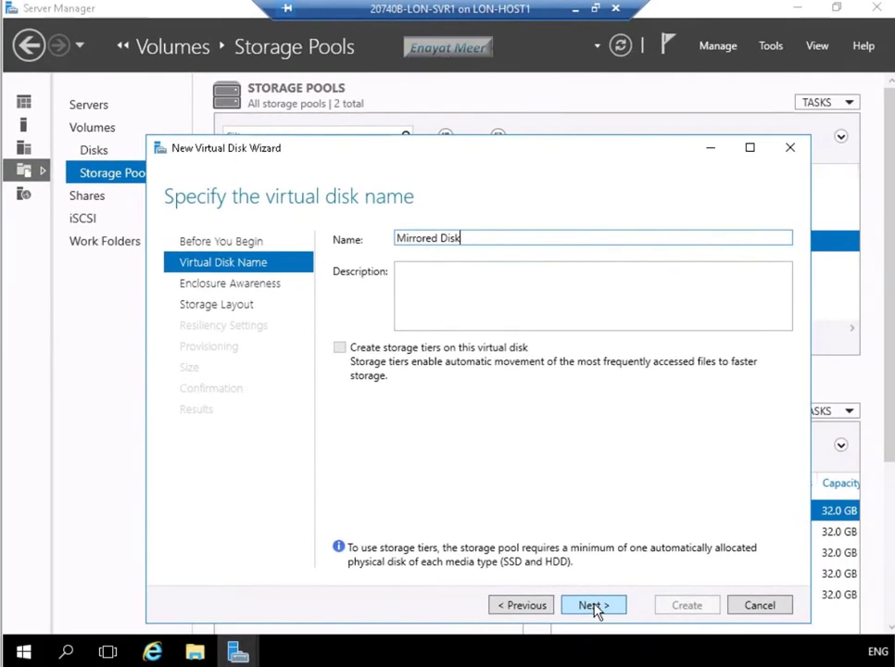
pyautogui.click(594, 605)
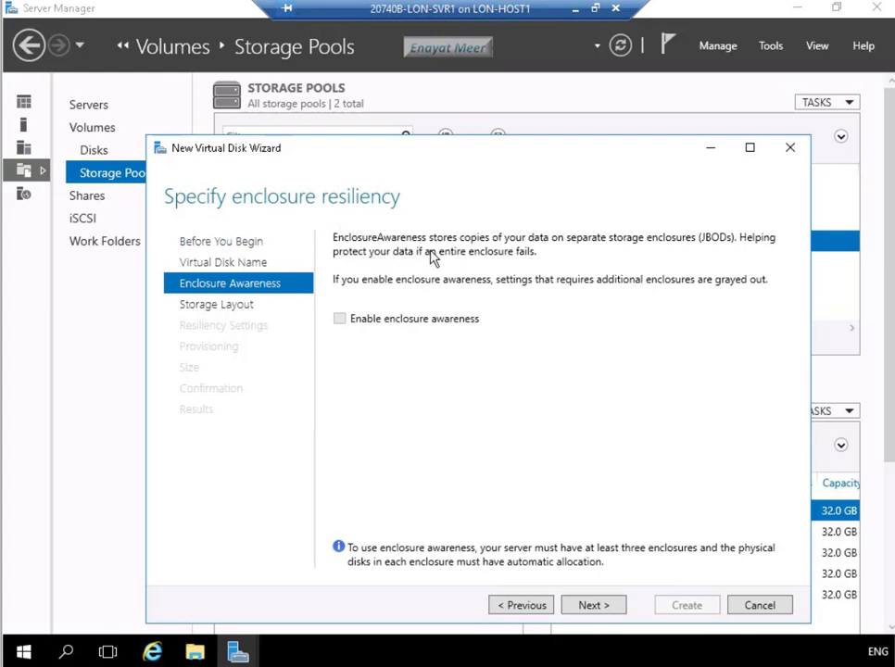
# Step: Choose the Mirror storage layout with three-way mirror resiliency, leaving enclosure awareness off
pyautogui.click(593, 604)
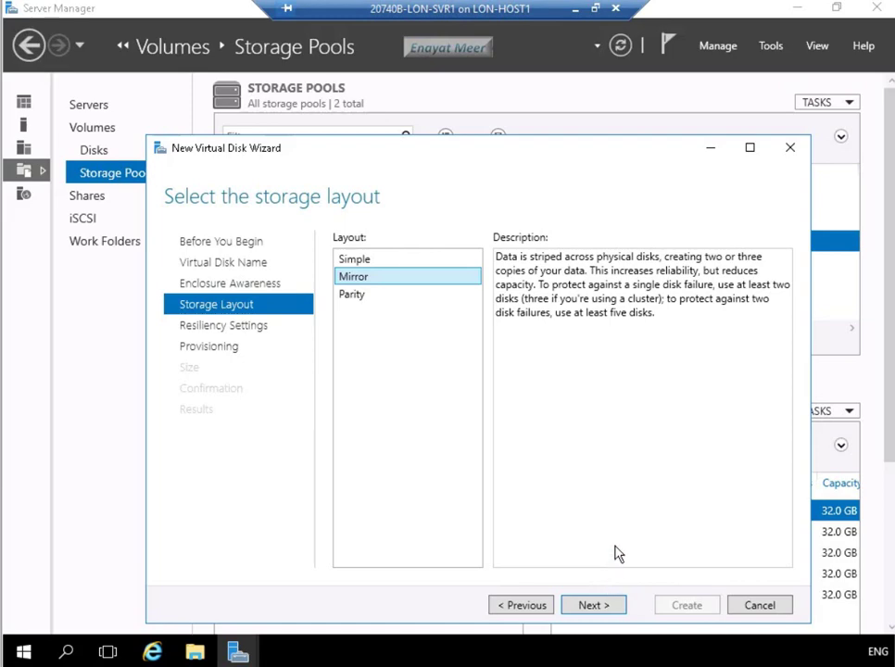
pyautogui.click(357, 298)
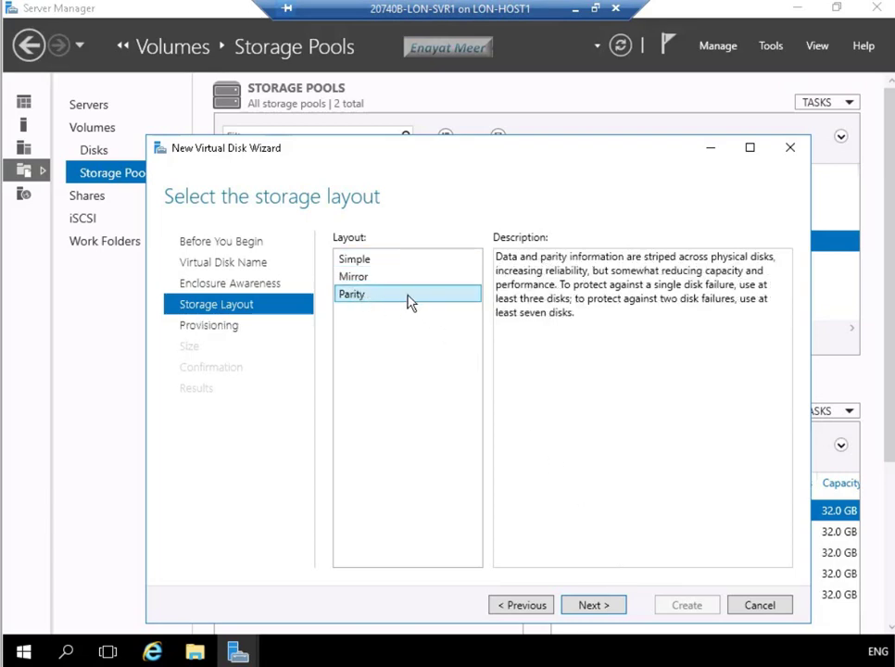
pyautogui.click(363, 280)
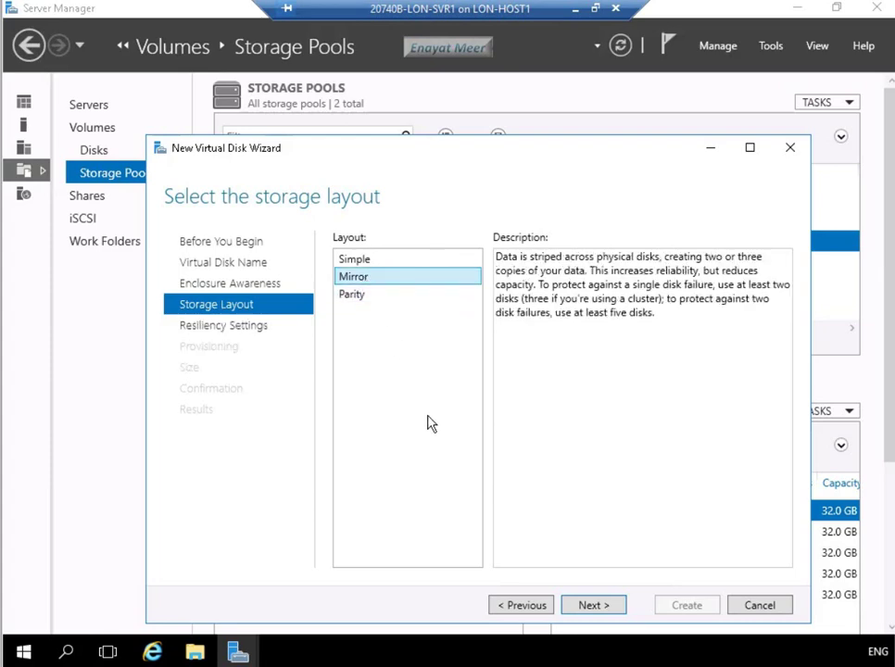
pyautogui.click(599, 607)
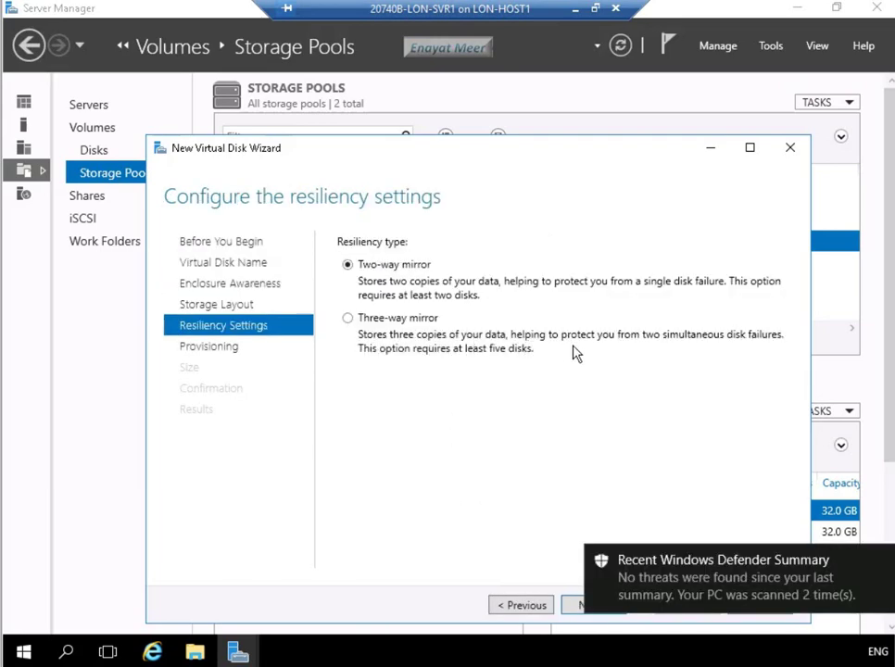
pyautogui.click(347, 318)
pyautogui.moveTo(869, 588)
pyautogui.click(883, 561)
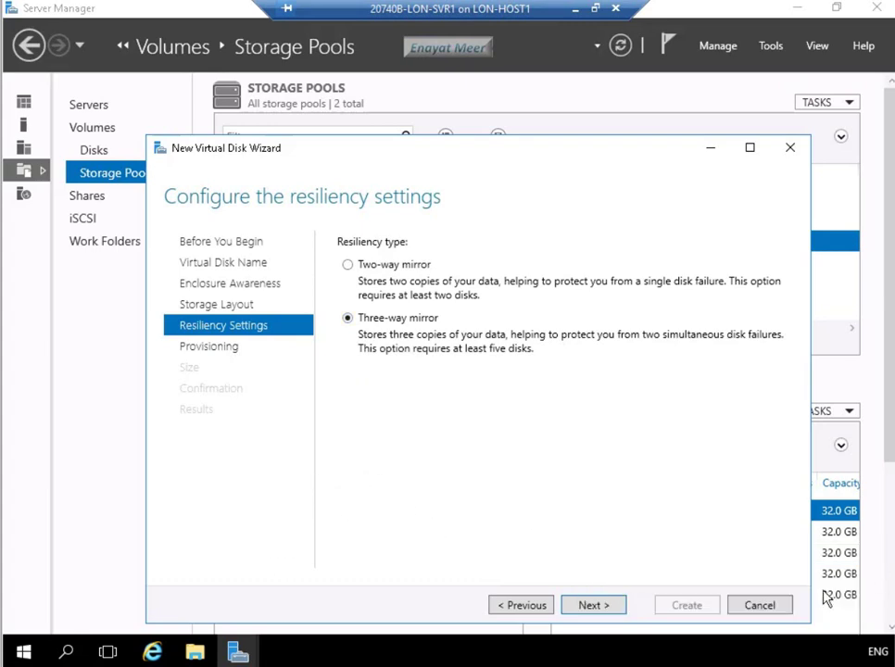
pyautogui.click(610, 605)
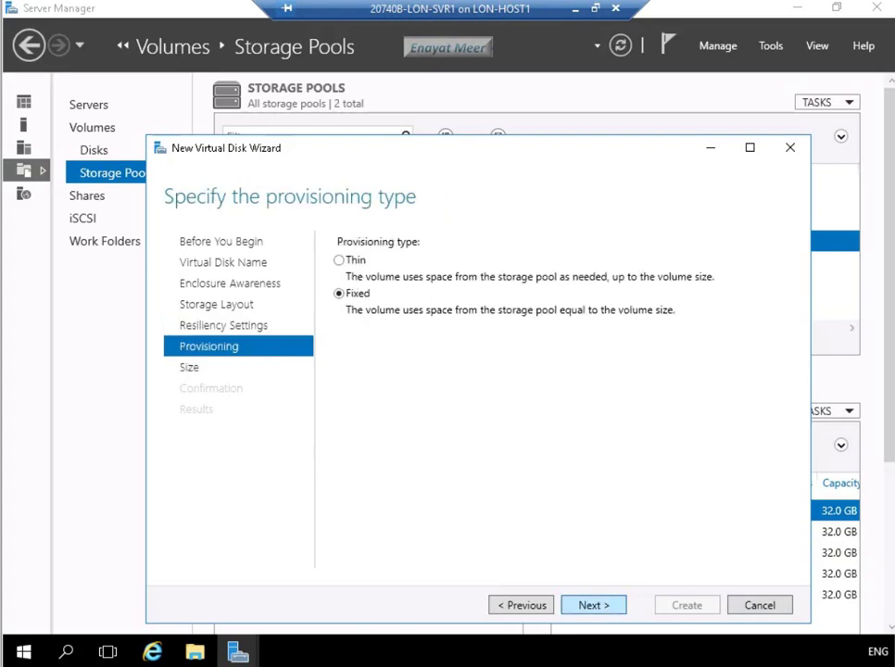
# Step: Set the virtual disk's provisioning type to Thin and its size to 10 GB
pyautogui.click(340, 262)
pyautogui.click(591, 607)
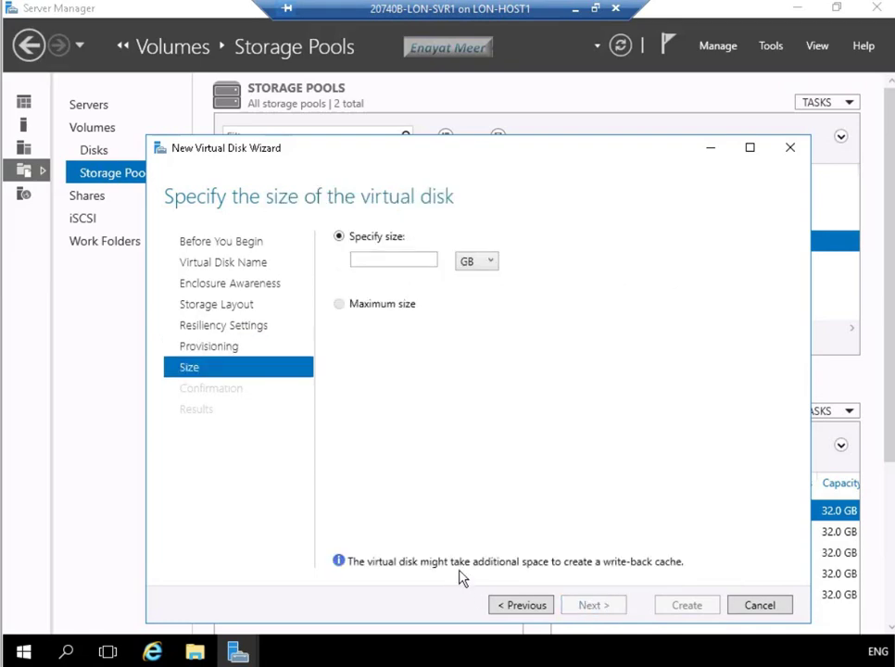
pyautogui.click(412, 263)
pyautogui.write('10')
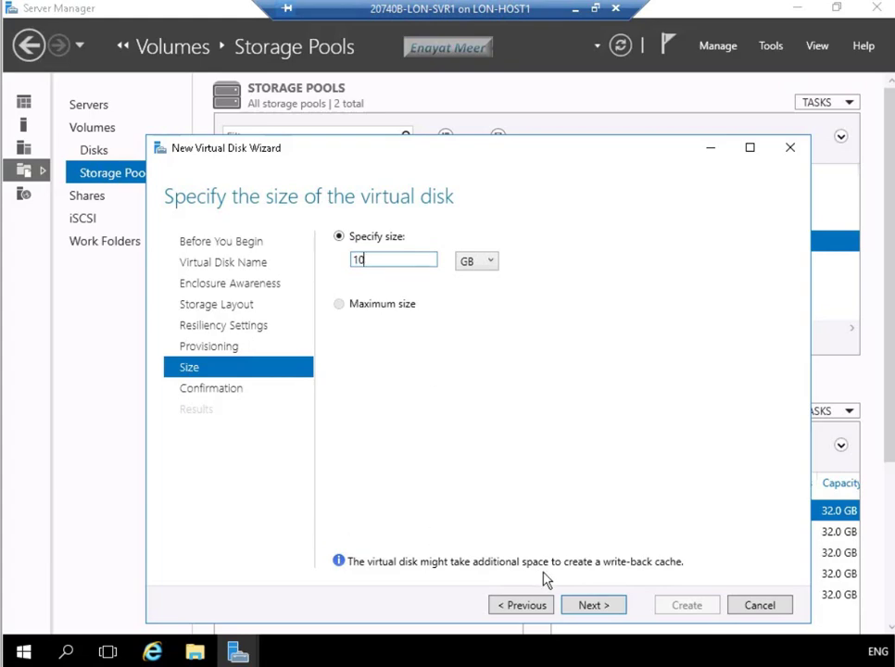
# Step: Create the virtual disk from the confirmed settings, and close the wizard with volume creation left enabled
pyautogui.click(596, 607)
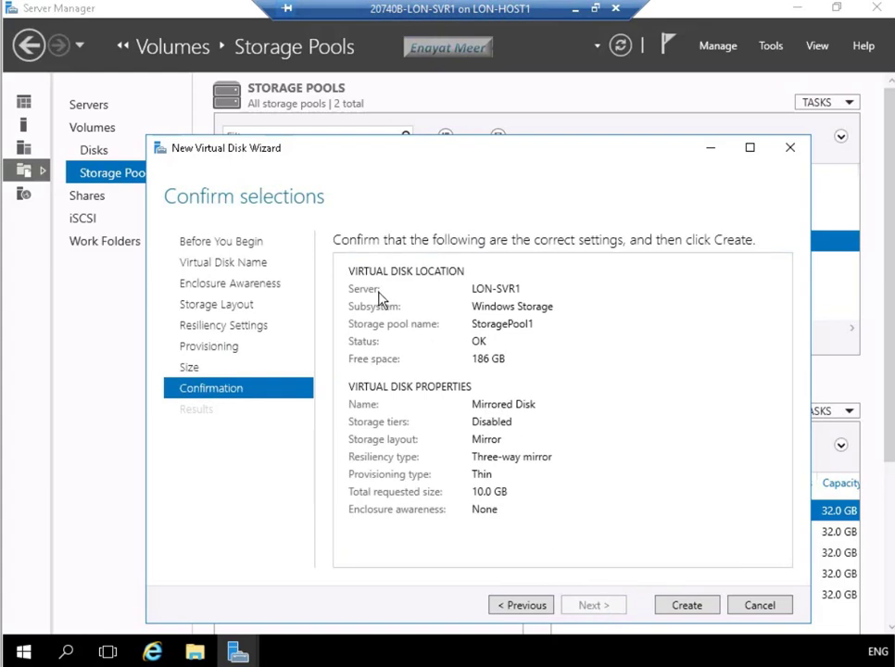
pyautogui.click(687, 607)
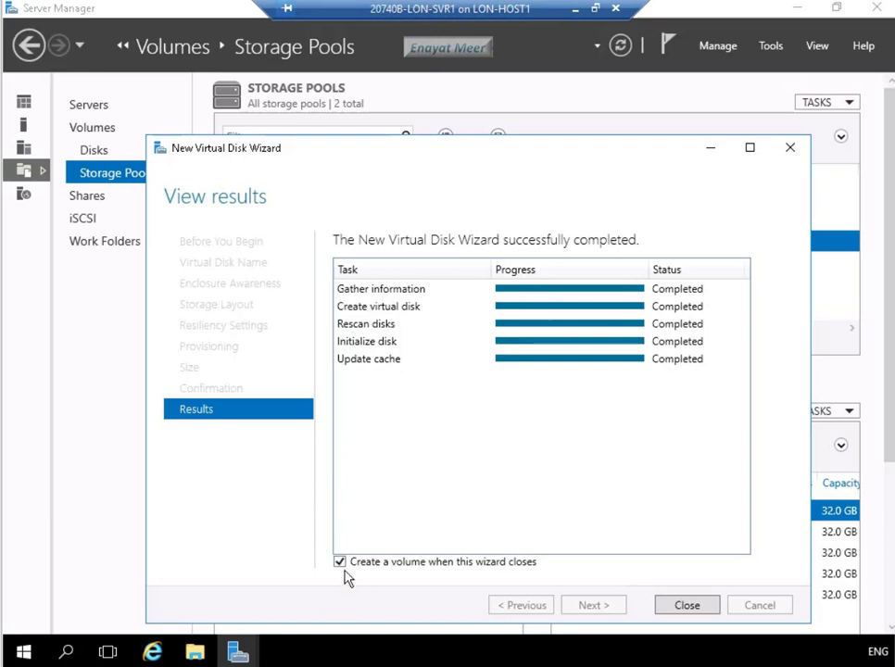
pyautogui.click(687, 606)
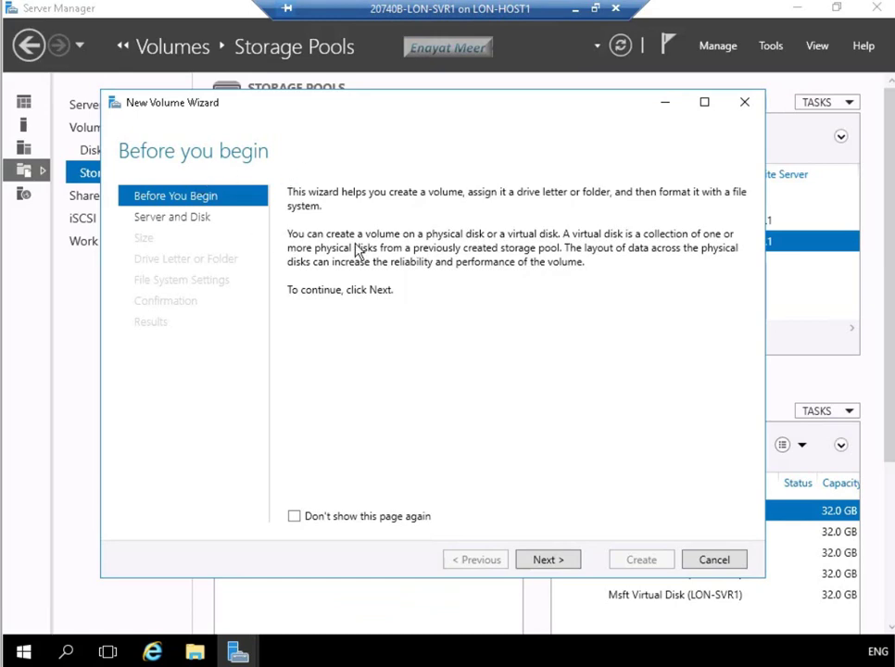
# Step: Target the new volume at Mirrored Disk on LON-SVR1 and accept the full 9.97 GB volume size
pyautogui.click(543, 563)
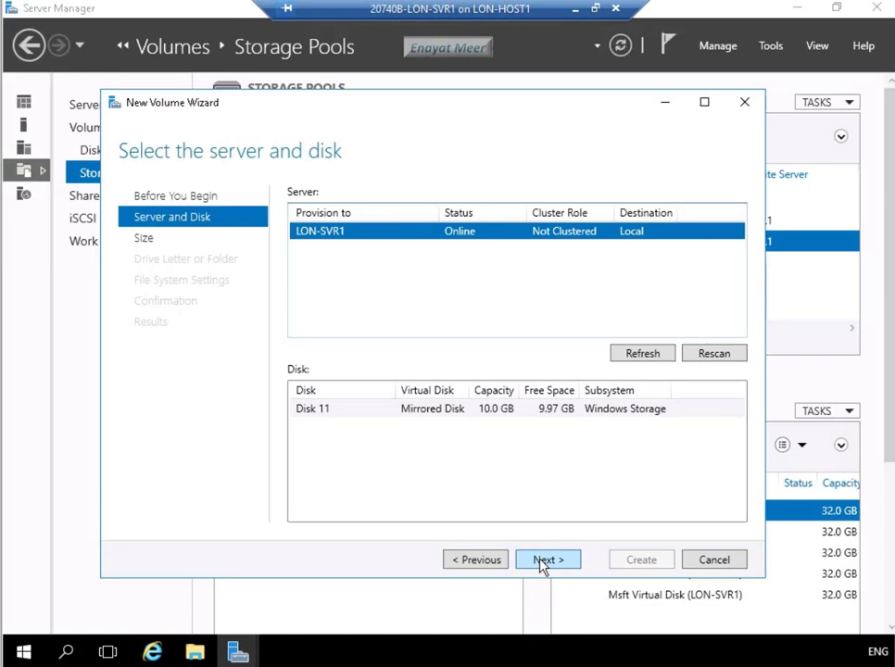
pyautogui.click(422, 412)
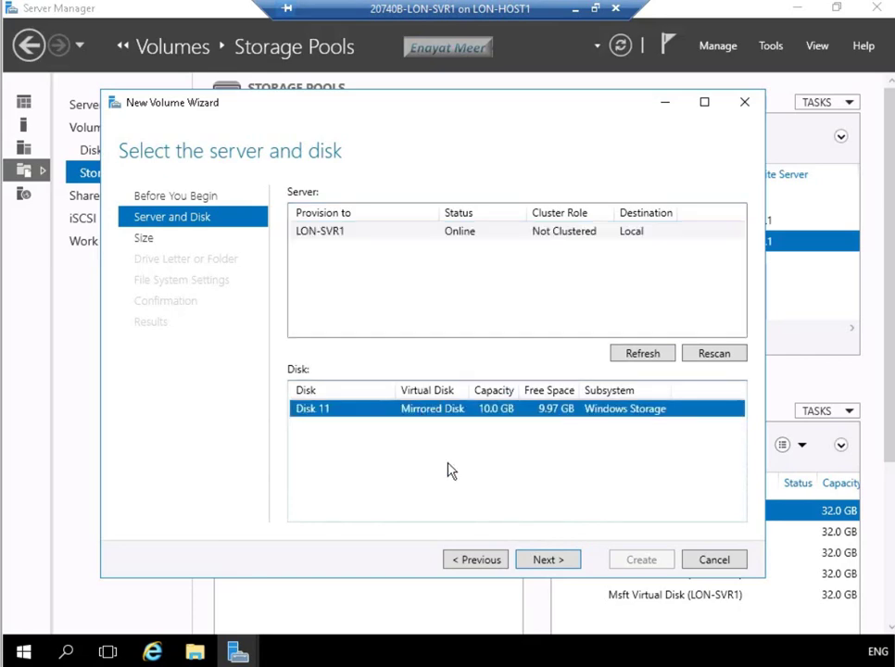
pyautogui.click(548, 560)
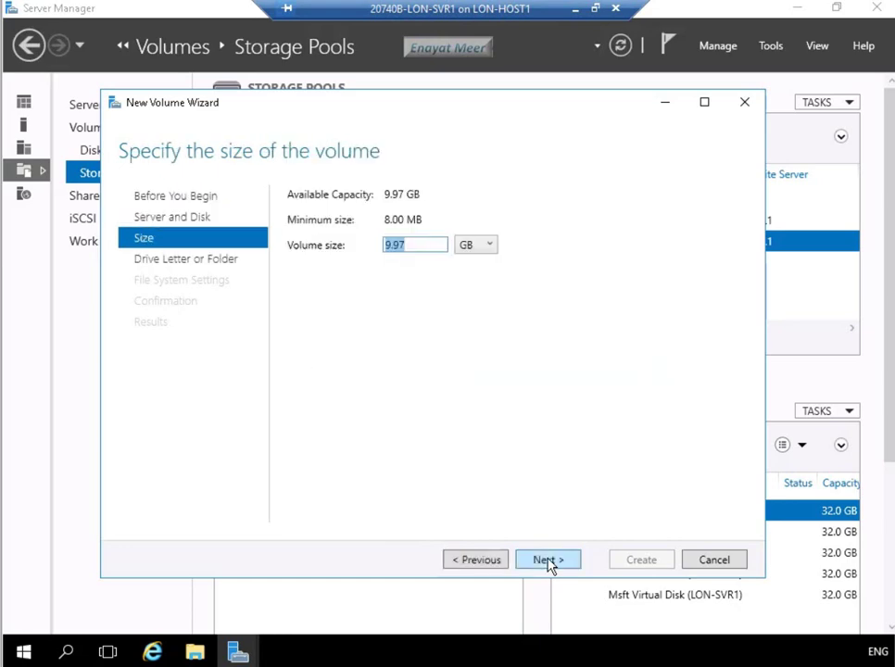
pyautogui.click(548, 561)
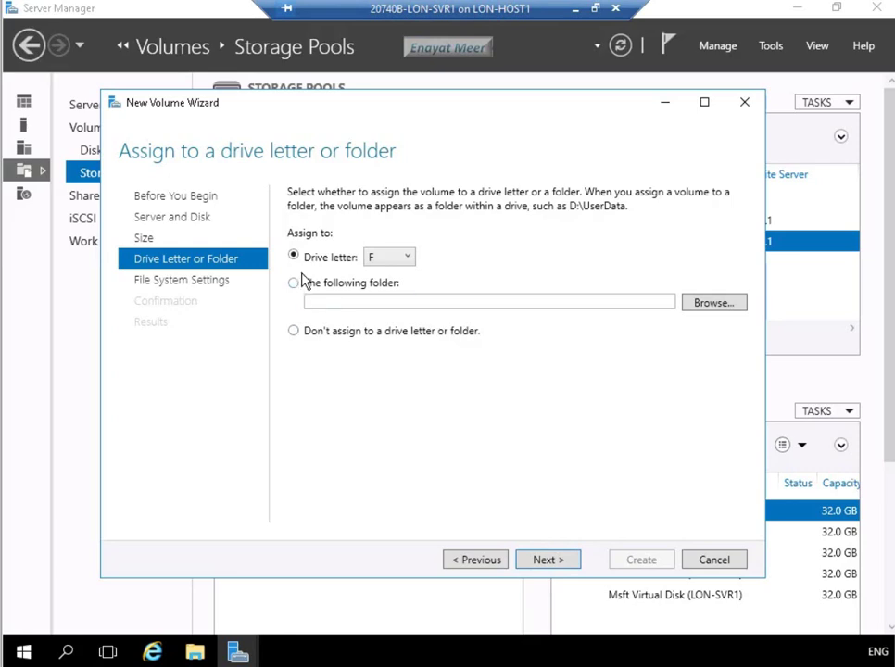
# Step: Assign drive letter H to the new volume
pyautogui.click(409, 259)
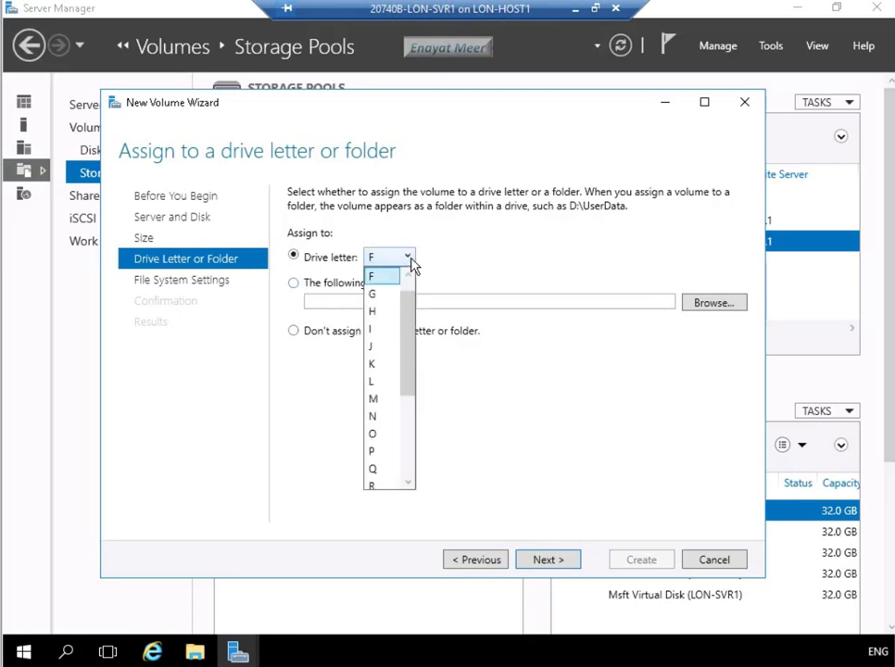
pyautogui.click(395, 311)
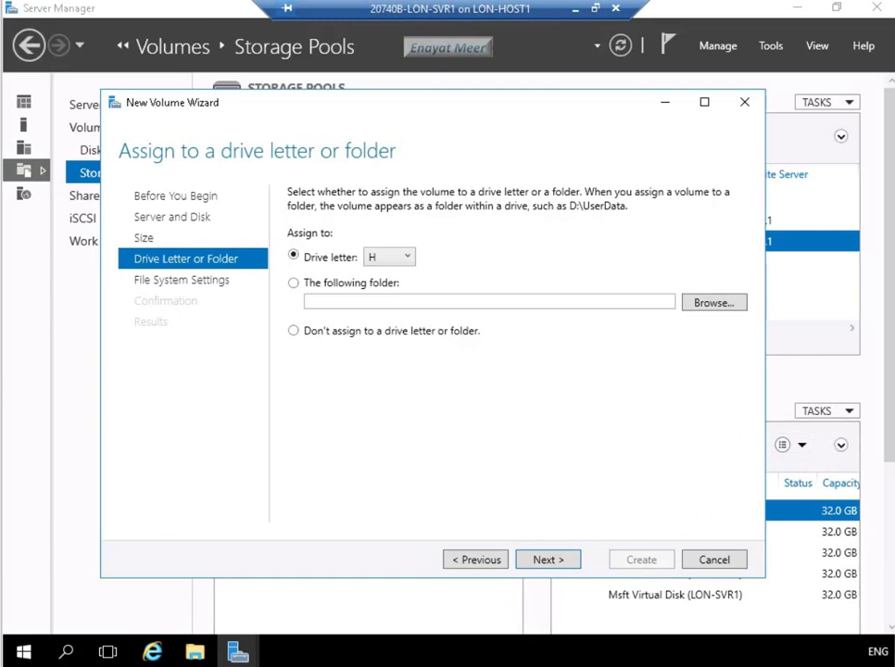
pyautogui.click(549, 561)
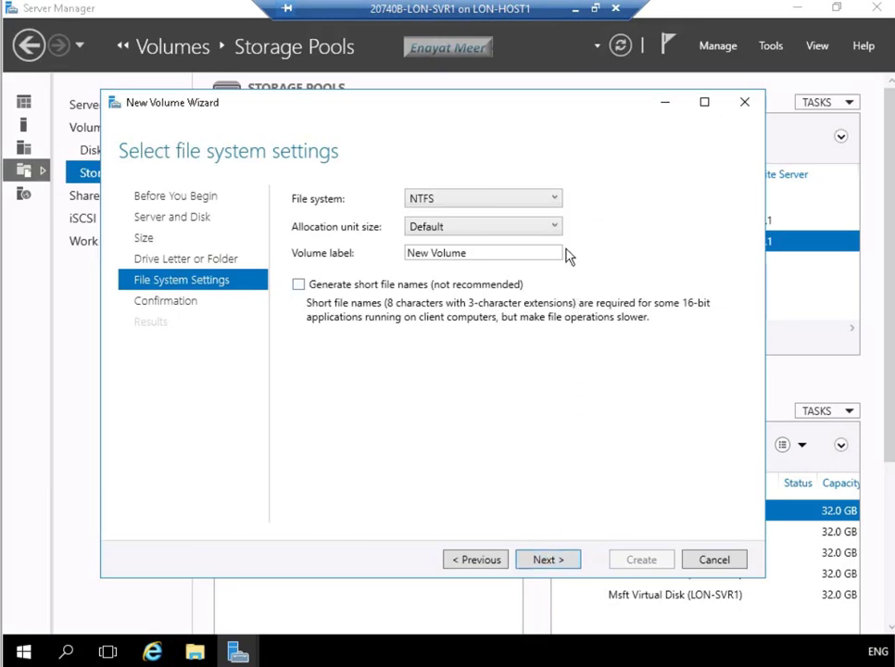
# Step: Set the file system to ReFS and the volume label to Mirrored Volume, and create the volume
pyautogui.click(554, 203)
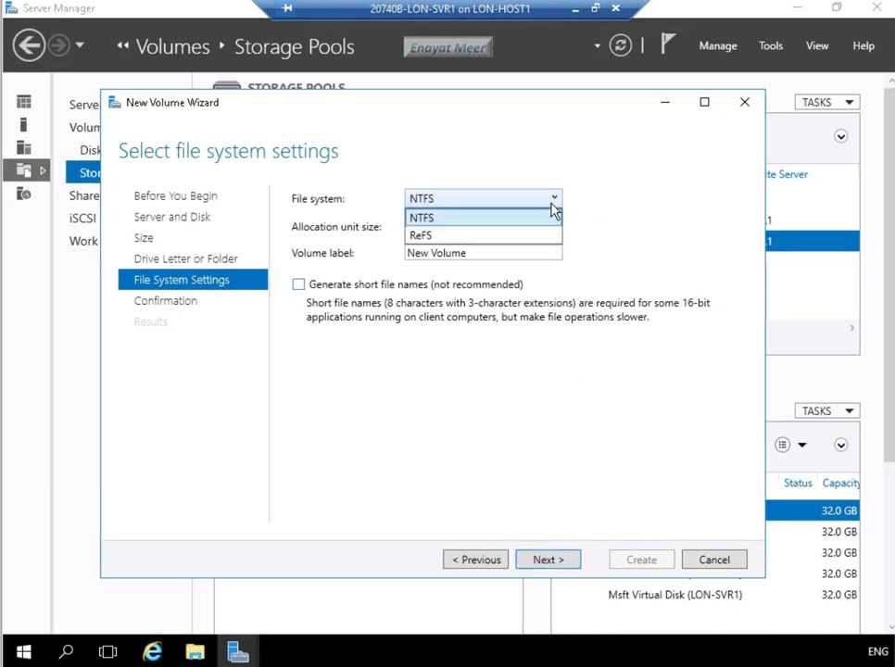
pyautogui.click(520, 236)
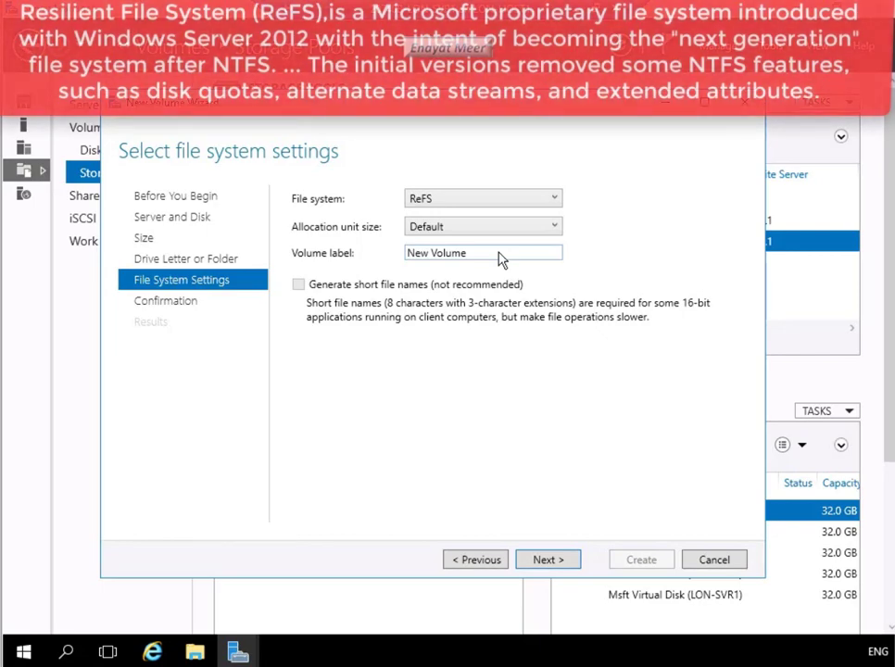
pyautogui.moveTo(501, 260); pyautogui.dragTo(408, 253)
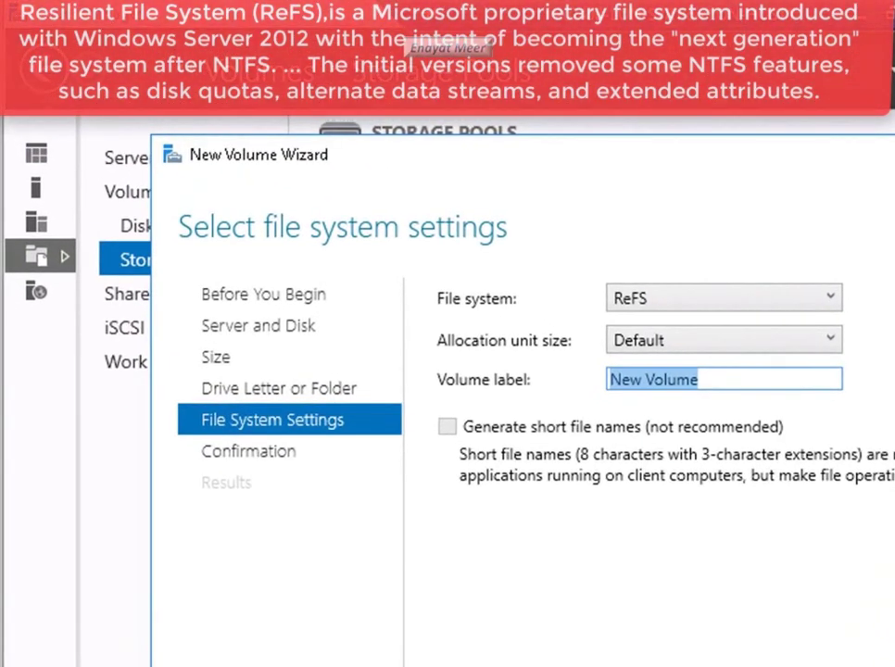
pyautogui.write('Mirr')
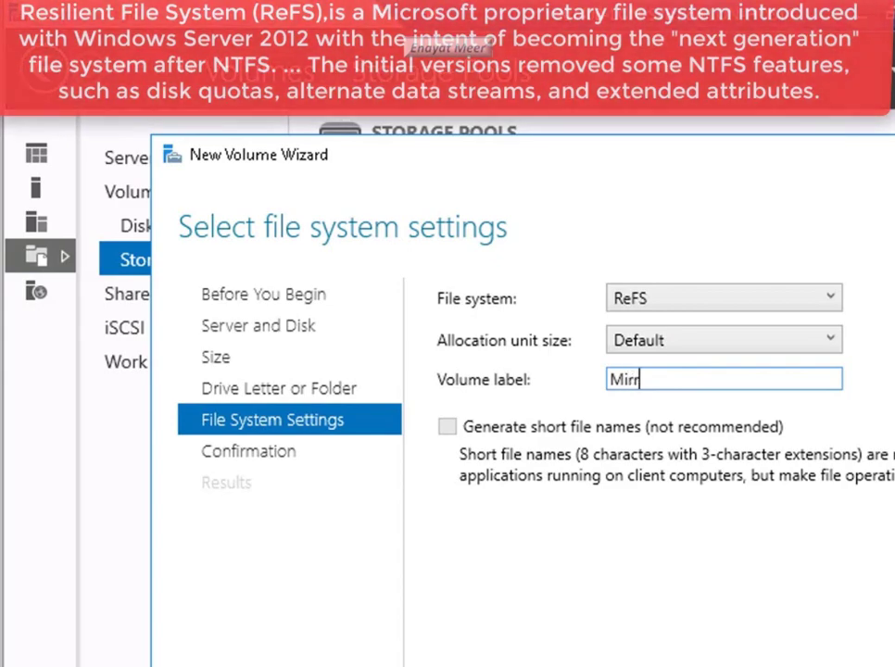
pyautogui.write('ored Volum')
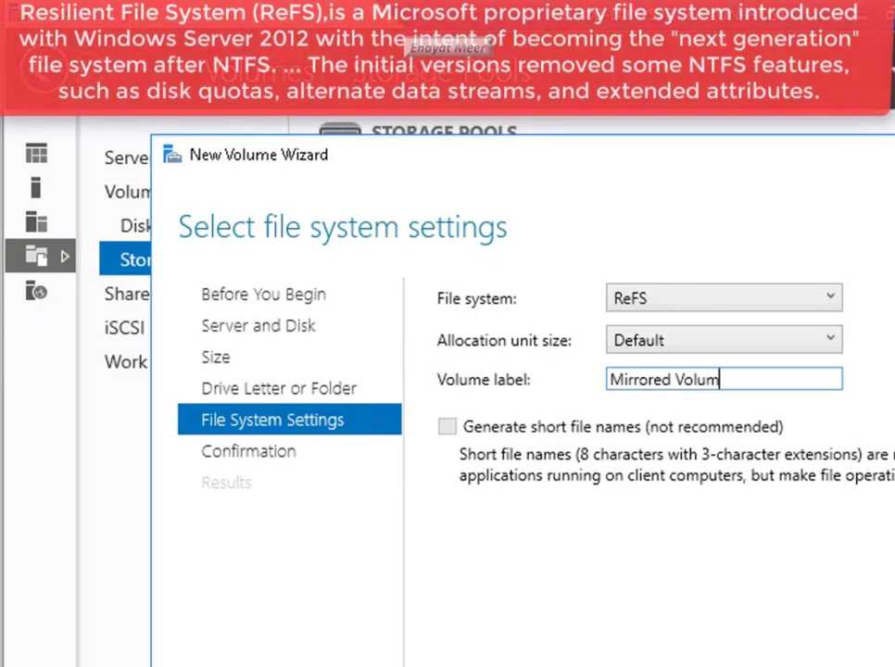
pyautogui.write('e')
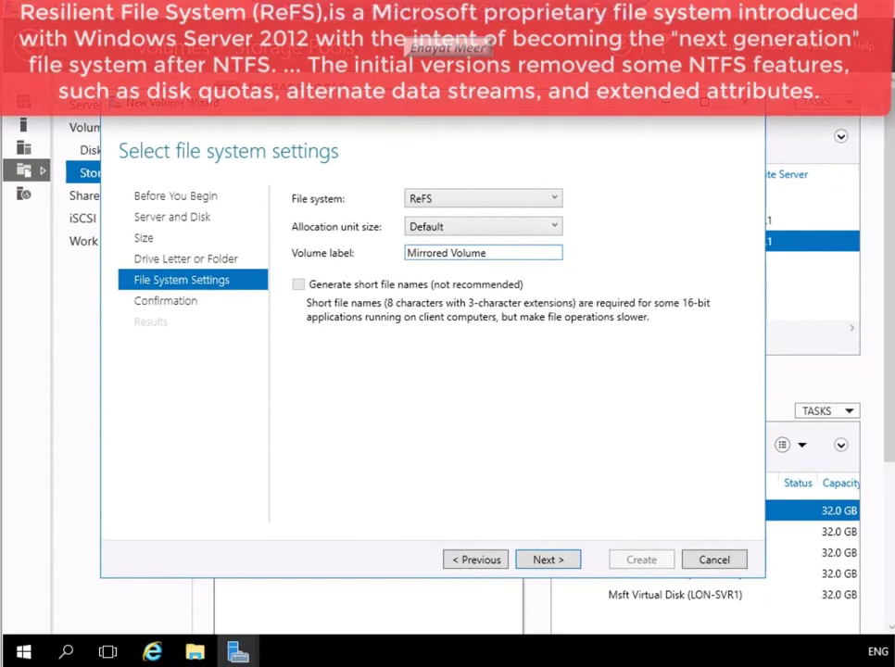
pyautogui.click(552, 561)
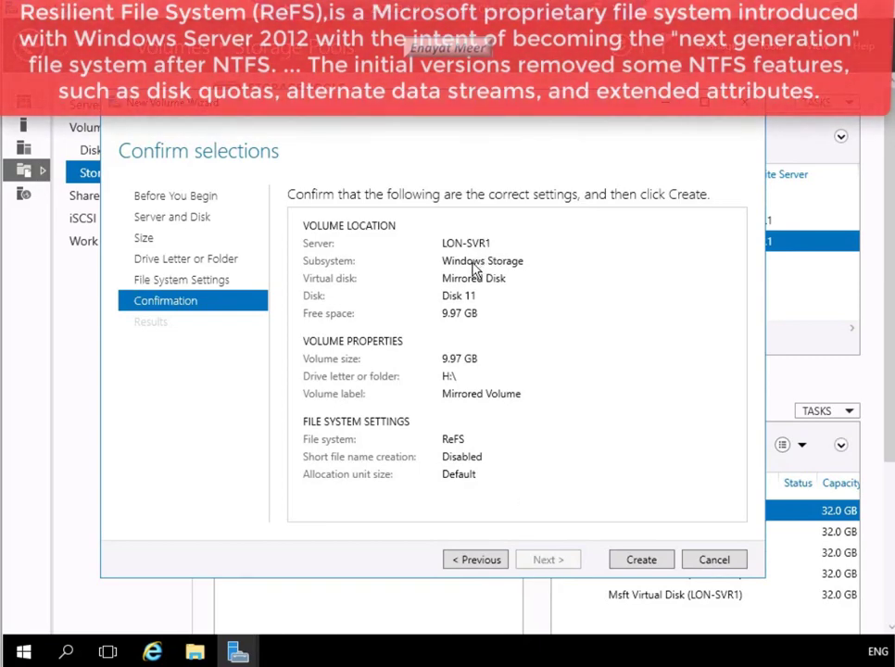
pyautogui.click(651, 563)
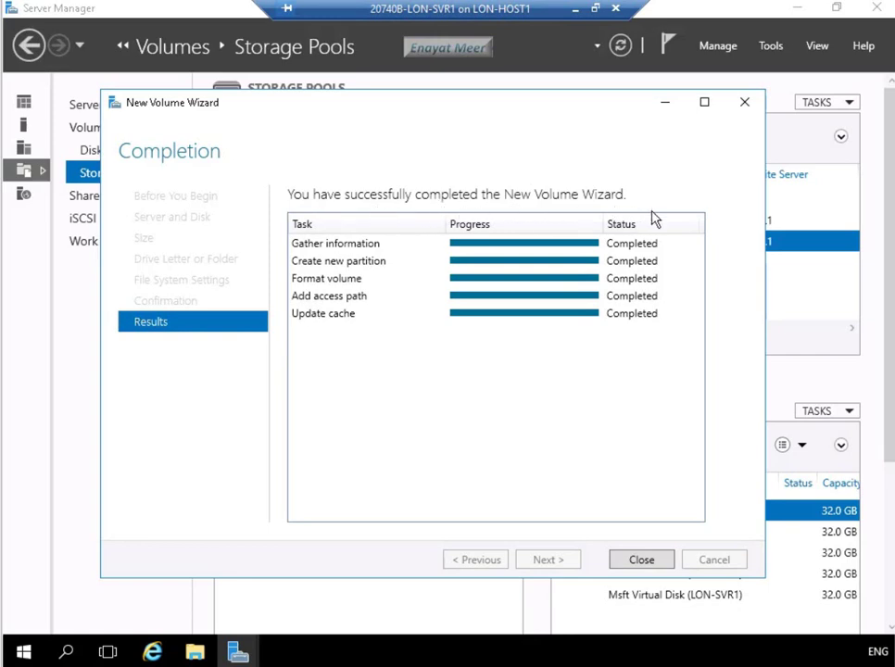
pyautogui.click(640, 560)
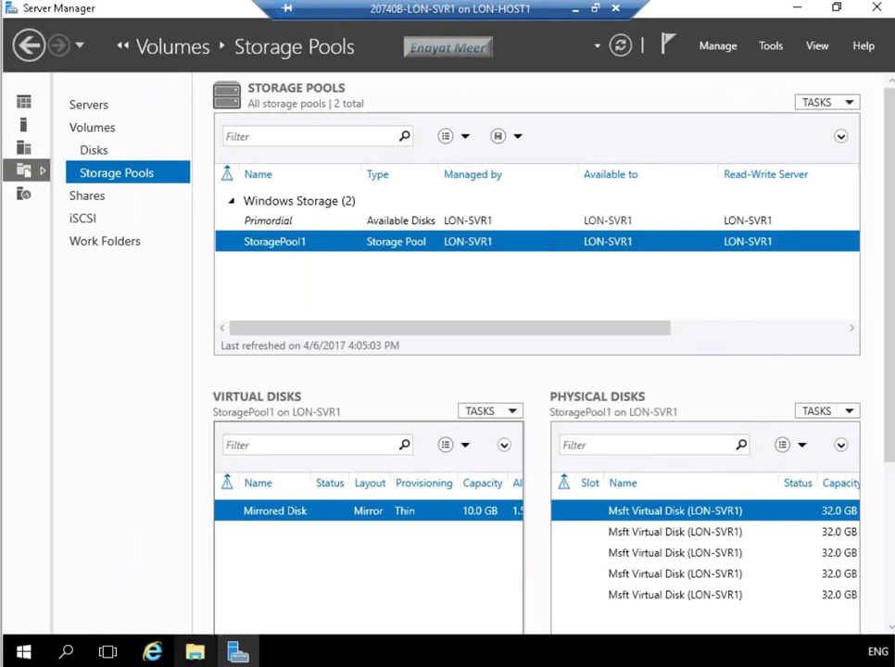
# Step: Switch to File Explorer and launch a command prompt (cmd) from it
pyautogui.rightClick(195, 654)
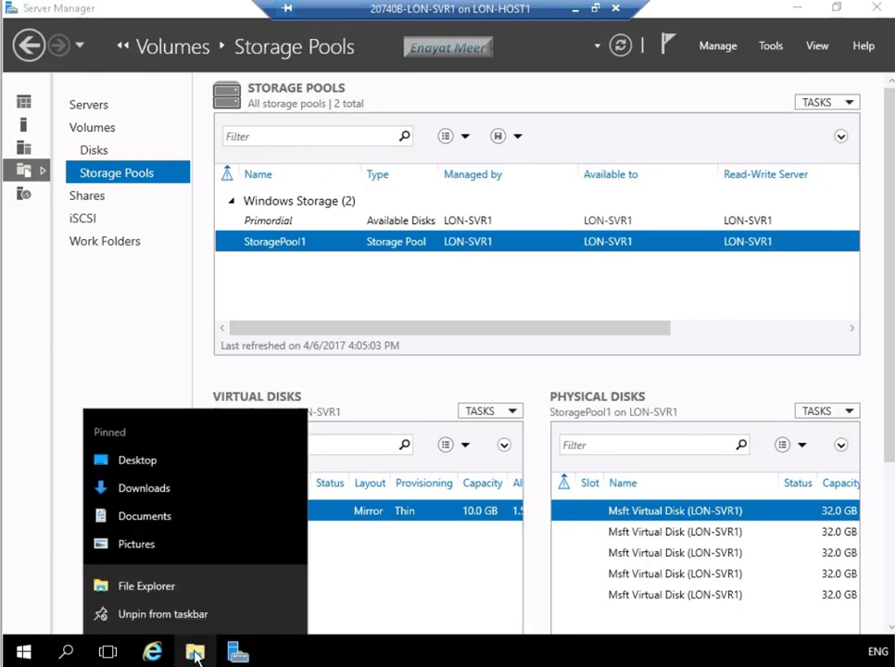
pyautogui.click(146, 587)
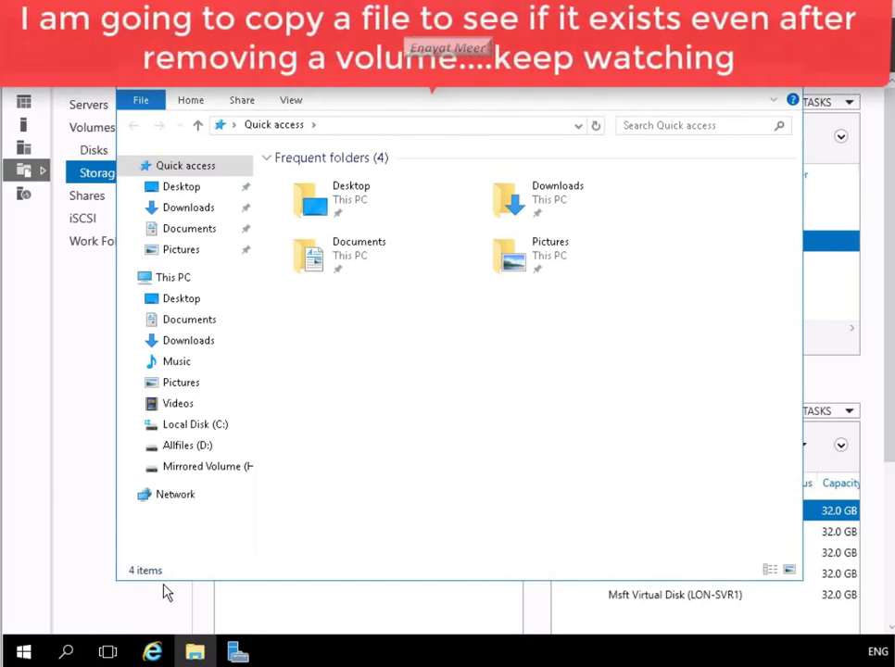
pyautogui.click(402, 132)
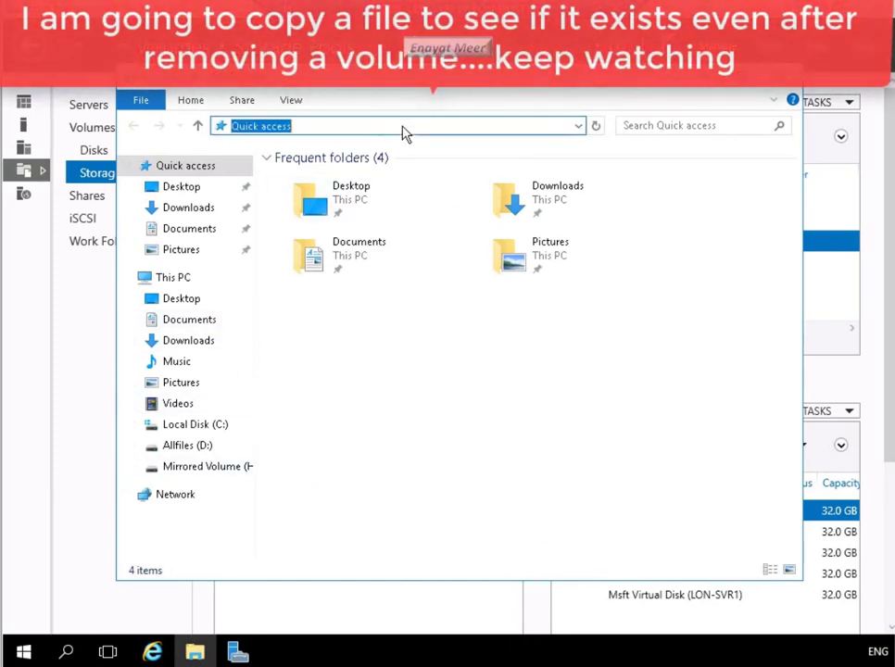
pyautogui.write('cmd')
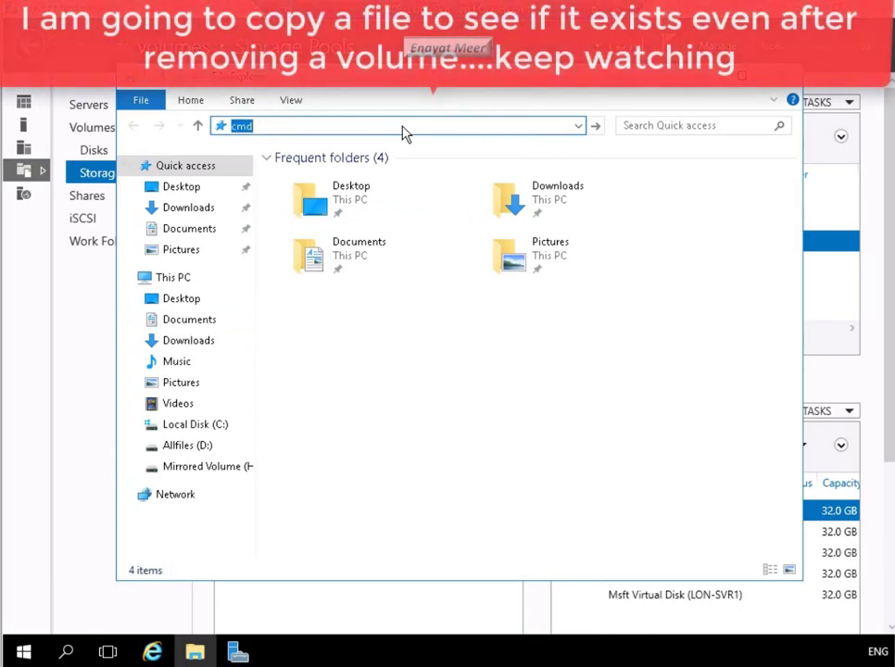
pyautogui.press('Return')
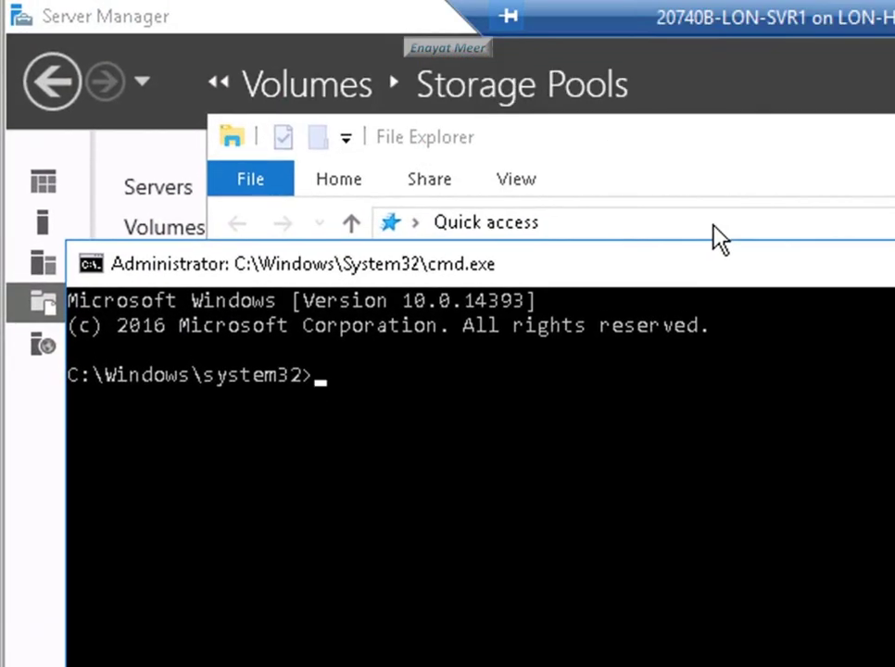
# Step: Copy c:\Windows\system32\Write.exe to H:\ with the Copy command
pyautogui.write('Copy')
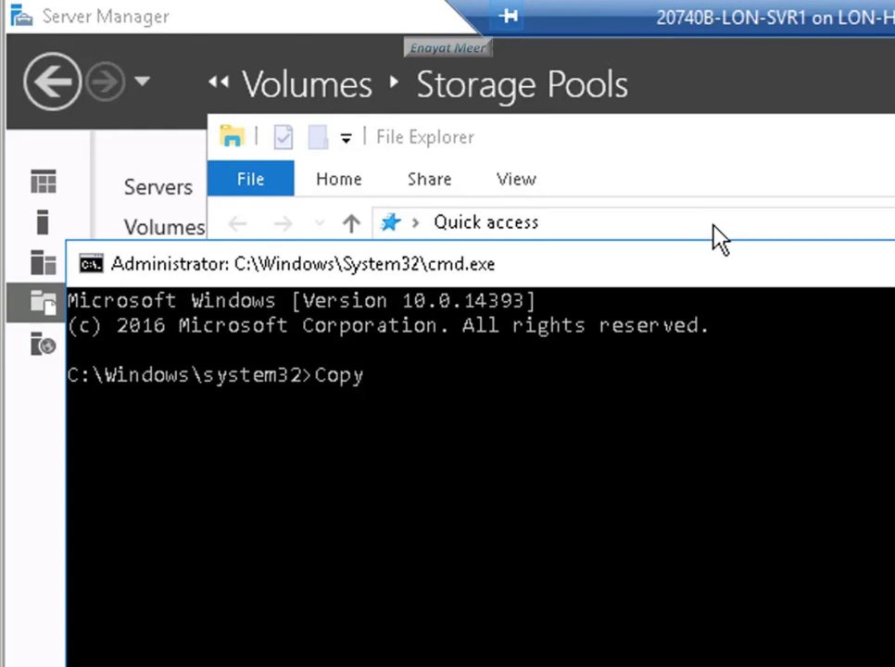
pyautogui.write(' c:\\Windows')
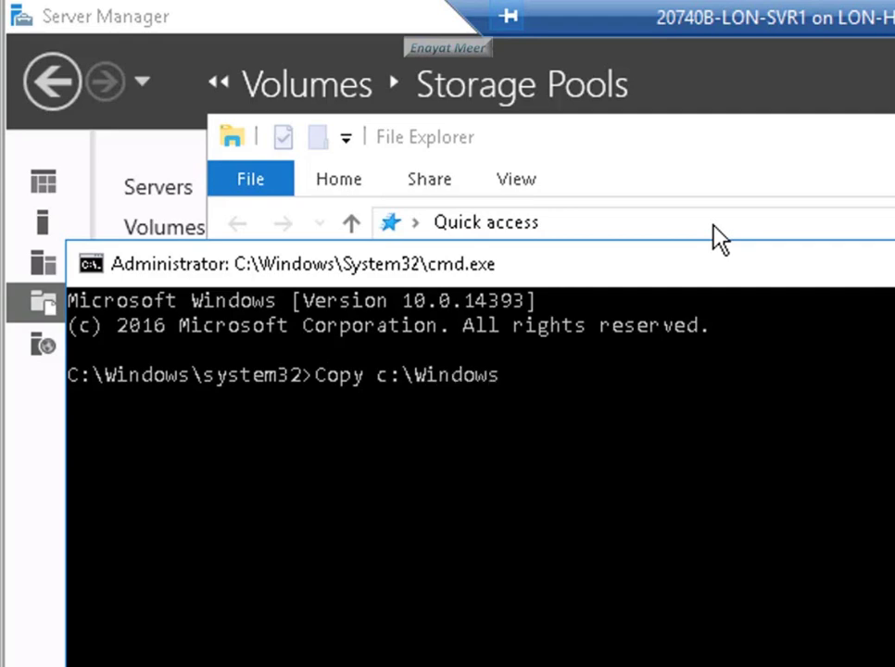
pyautogui.write('\\system')
pyautogui.write('32')
pyautogui.write('\\')
pyautogui.write('Wri')
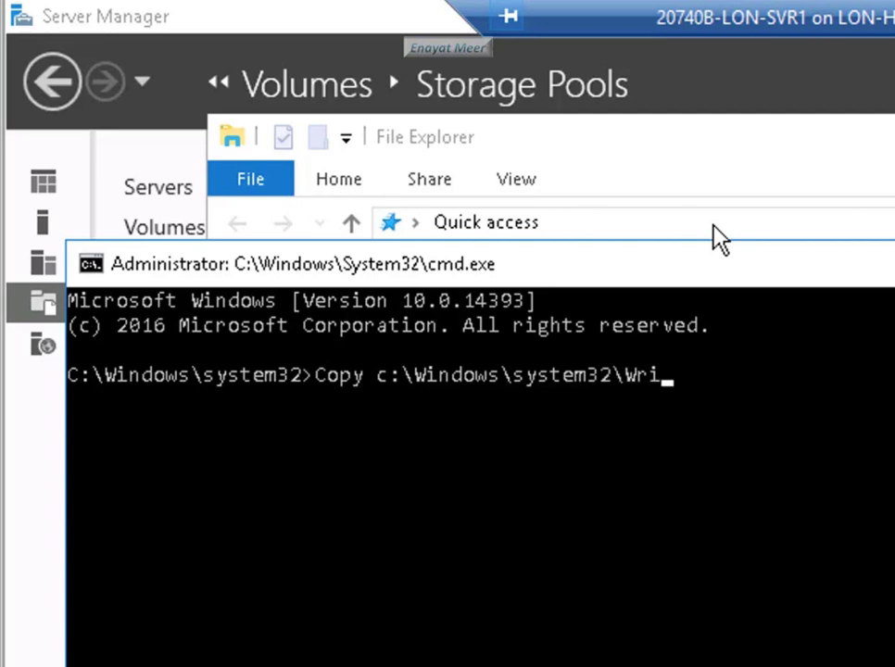
pyautogui.write('te.e')
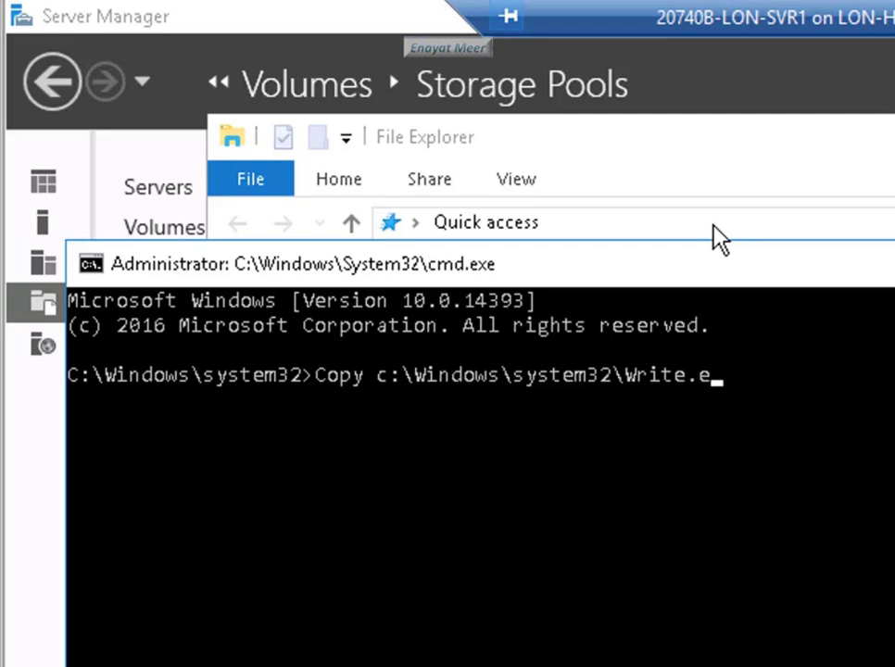
pyautogui.write('xe H:\\')
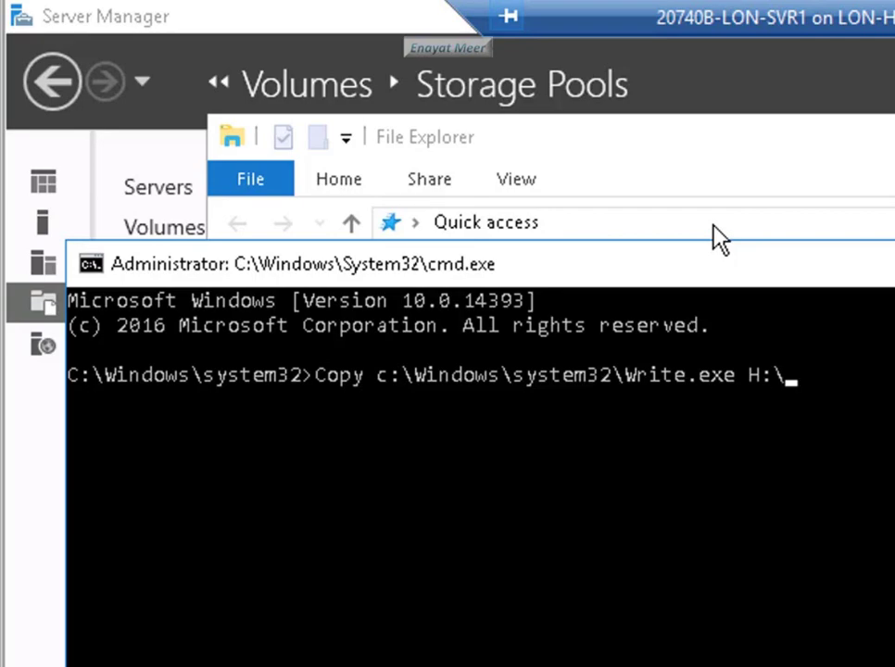
pyautogui.press('Return')
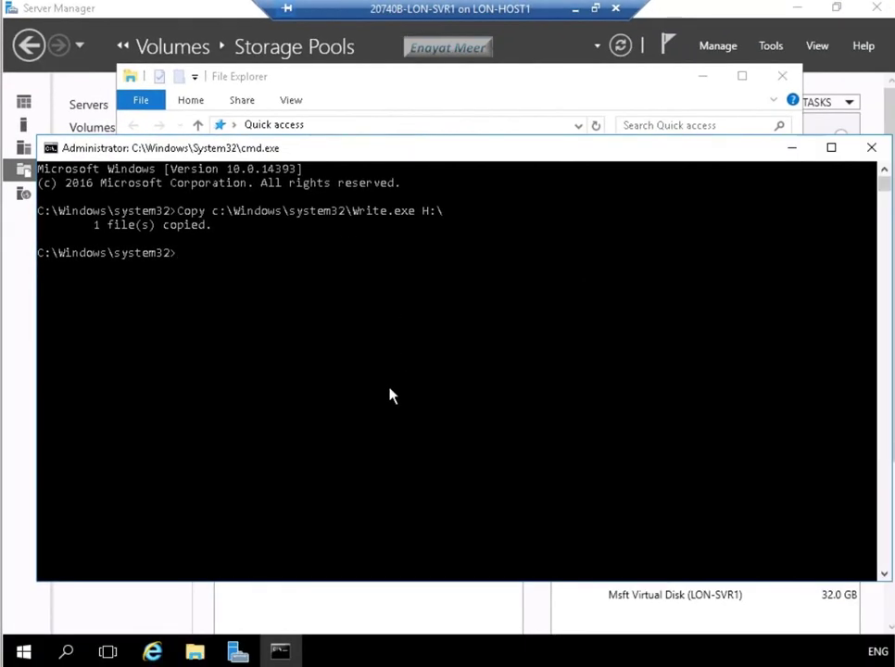
# Step: Close the command prompt and check the contents of Mirrored Volume (H:) in File Explorer, closing it when done
pyautogui.click(871, 149)
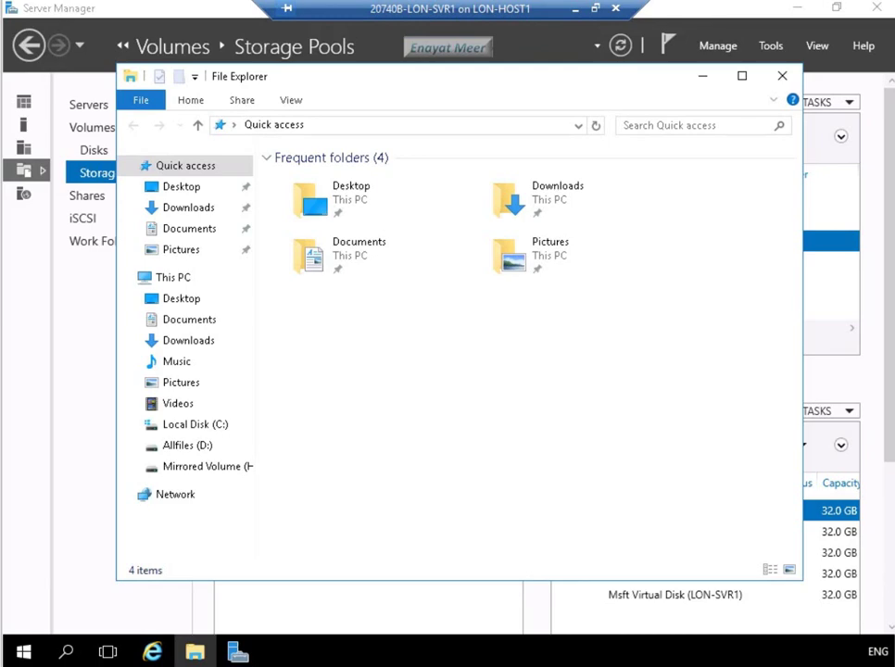
pyautogui.click(197, 468)
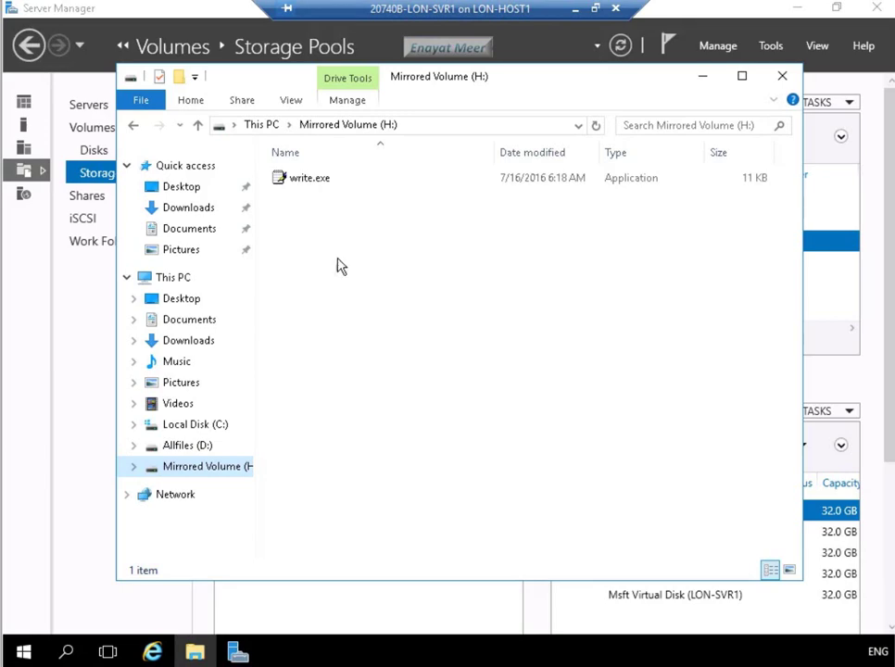
pyautogui.click(782, 76)
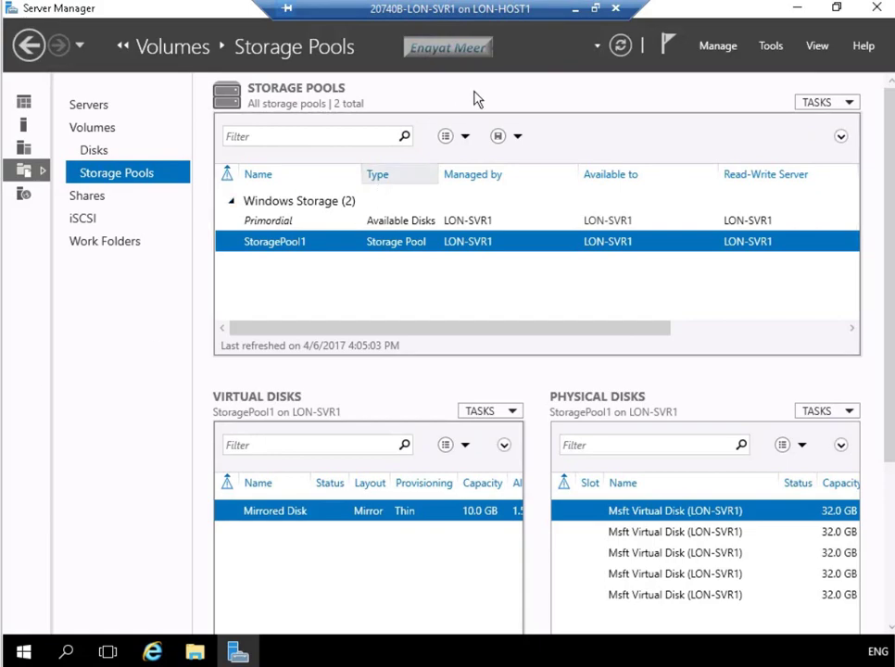
# Step: Switch to Hyper-V Manager and remove the 20740B-LON-SVR1-Disk1.vhd hard drive from the SCSI controller in the 20740B-LON-SVR1 settings
pyautogui.click(575, 14)
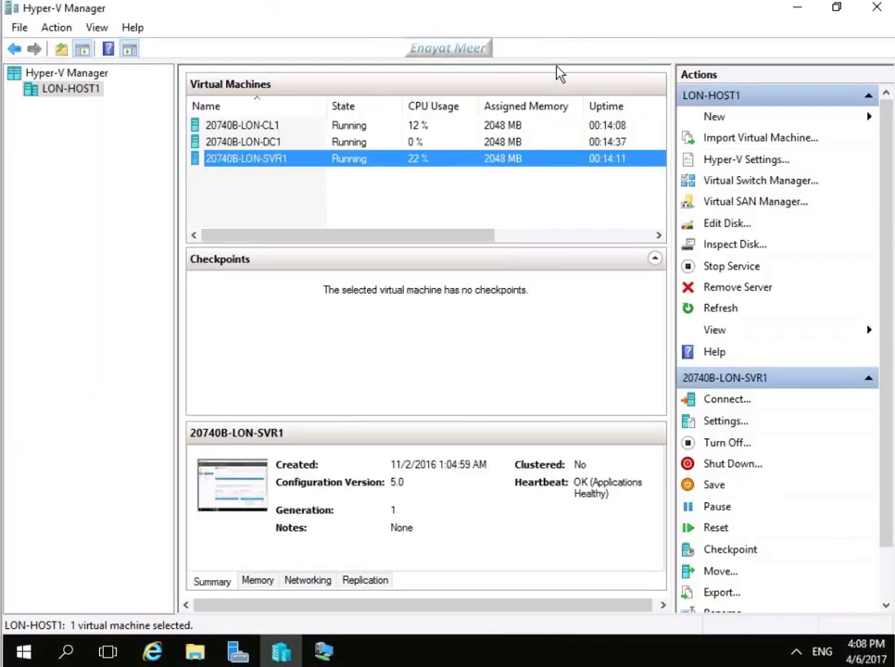
pyautogui.rightClick(274, 164)
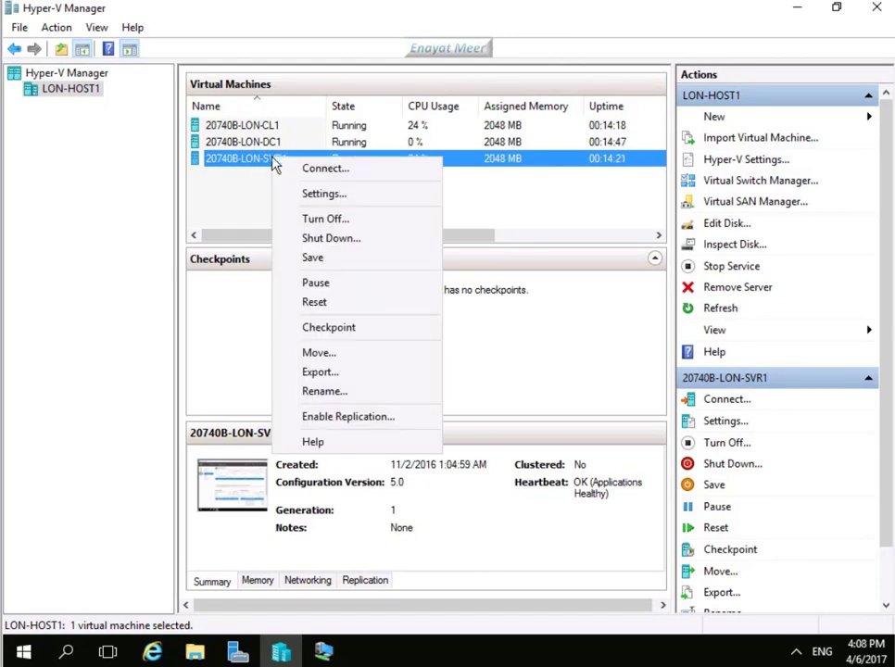
pyautogui.click(309, 198)
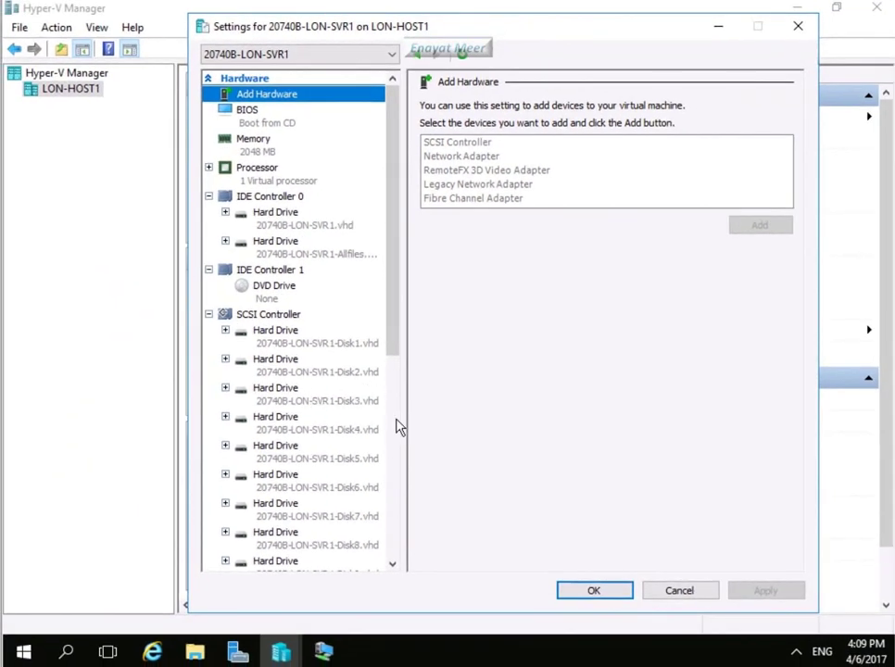
pyautogui.click(306, 336)
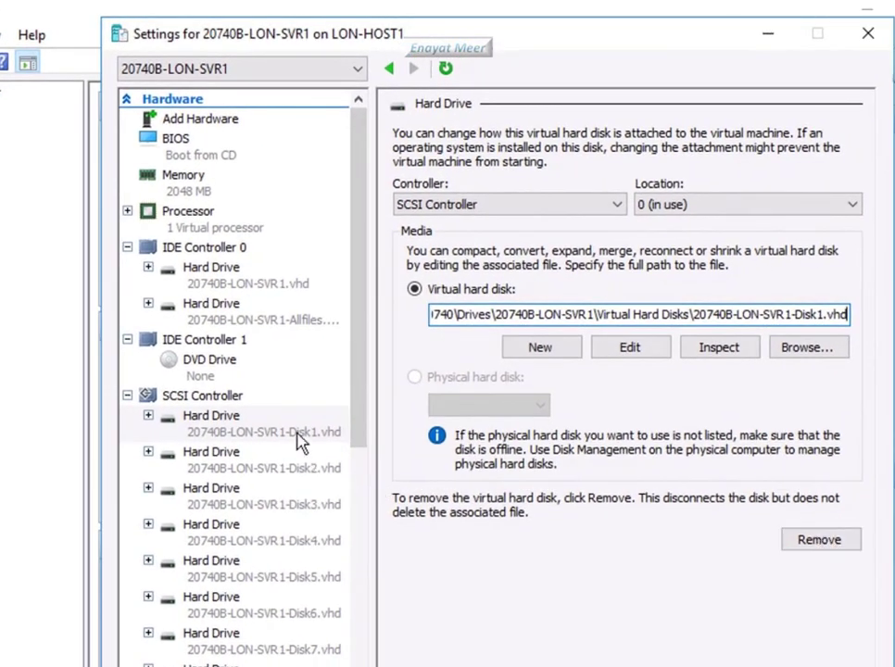
pyautogui.click(299, 443)
pyautogui.click(808, 546)
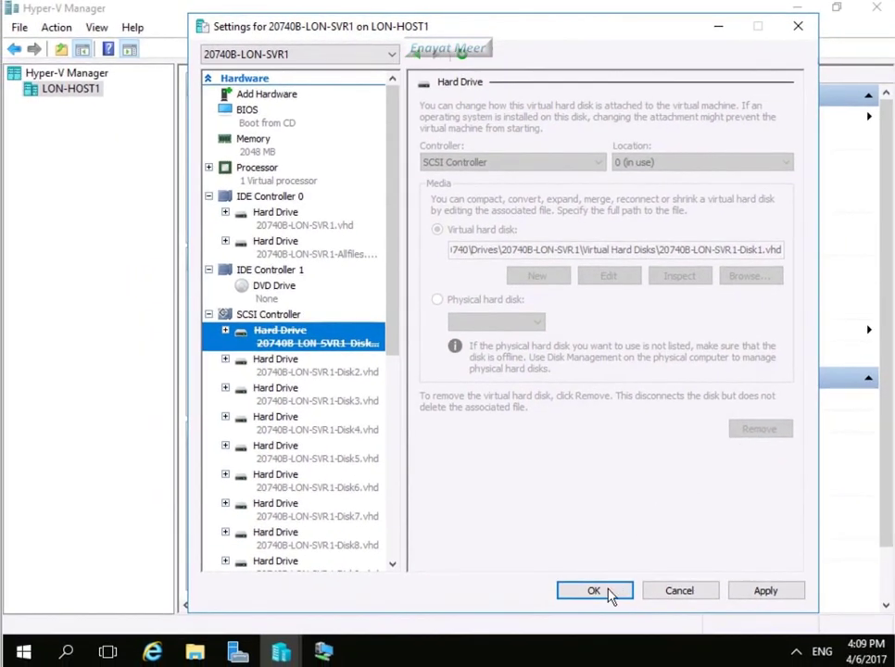
pyautogui.click(610, 593)
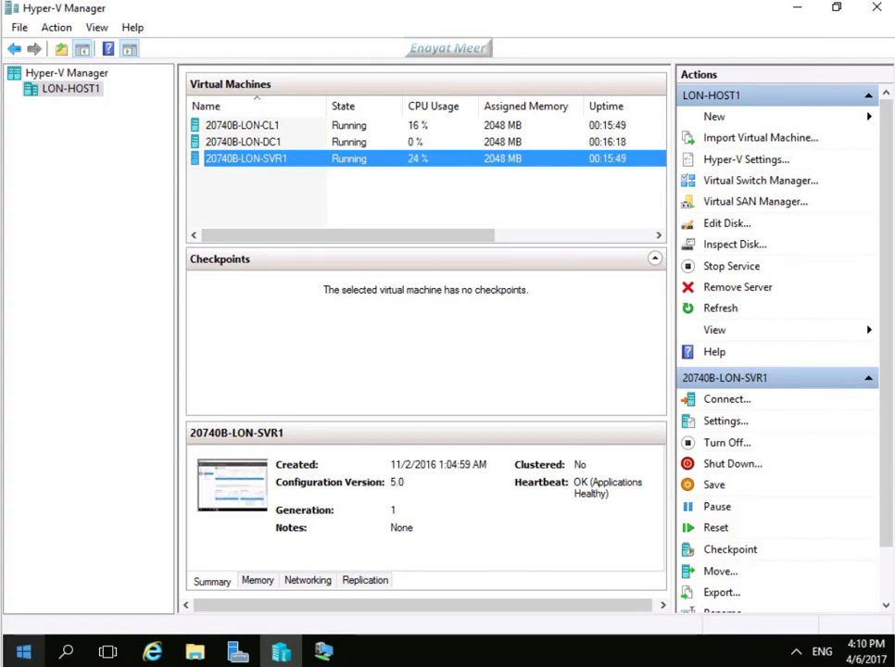
# Step: Reconnect to 20740B-LON-SVR1 in full screen and check Mirrored Volume (H:) for write.exe in File Explorer, closing it when done
pyautogui.doubleClick(319, 167)
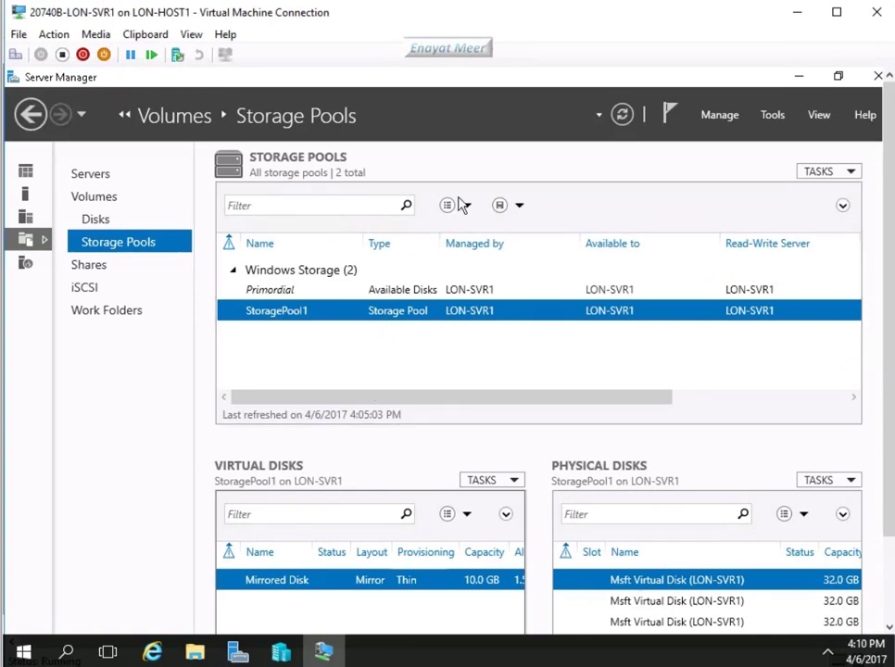
pyautogui.click(833, 16)
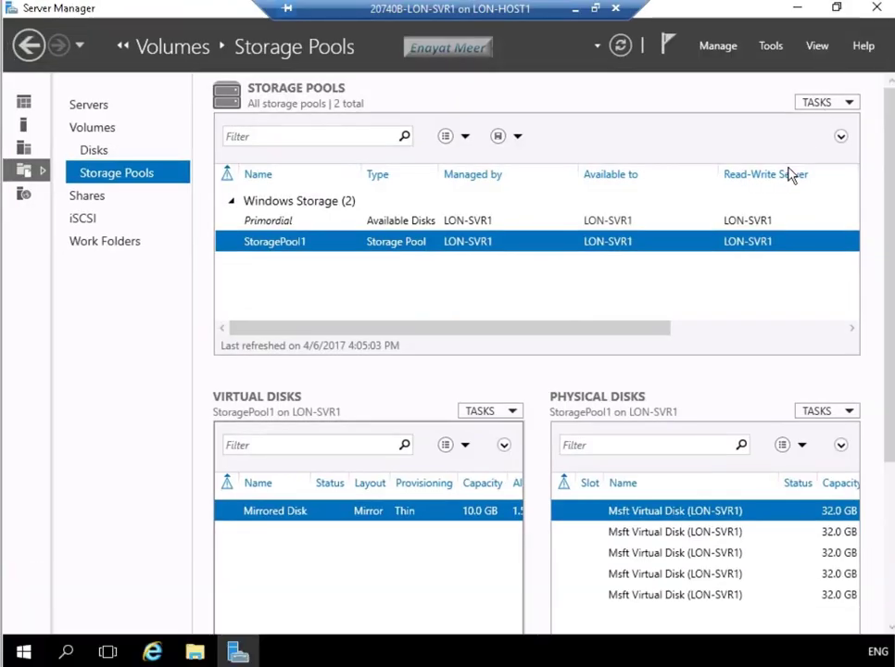
pyautogui.rightClick(195, 652)
pyautogui.click(147, 586)
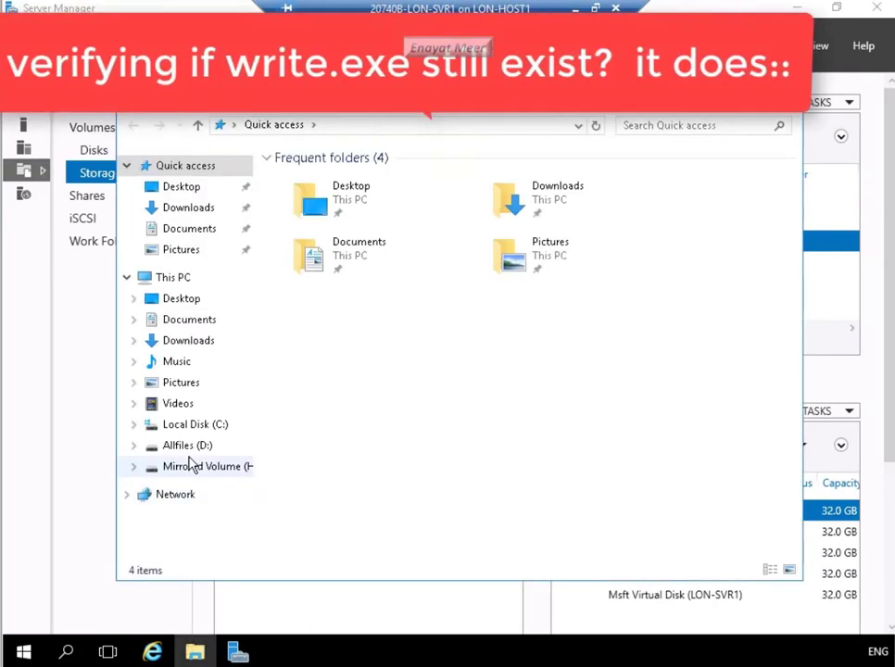
pyautogui.click(192, 465)
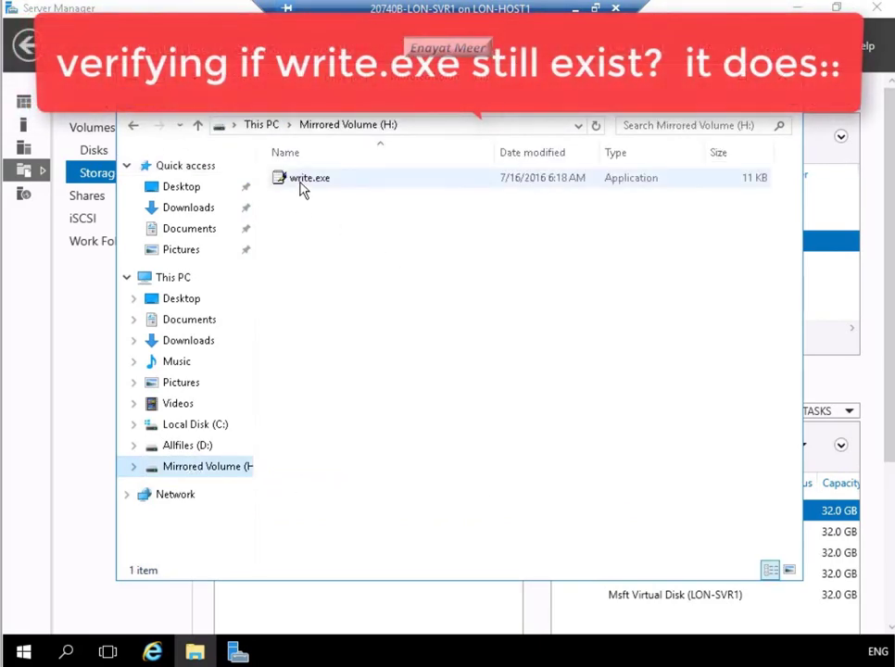
pyautogui.click(298, 180)
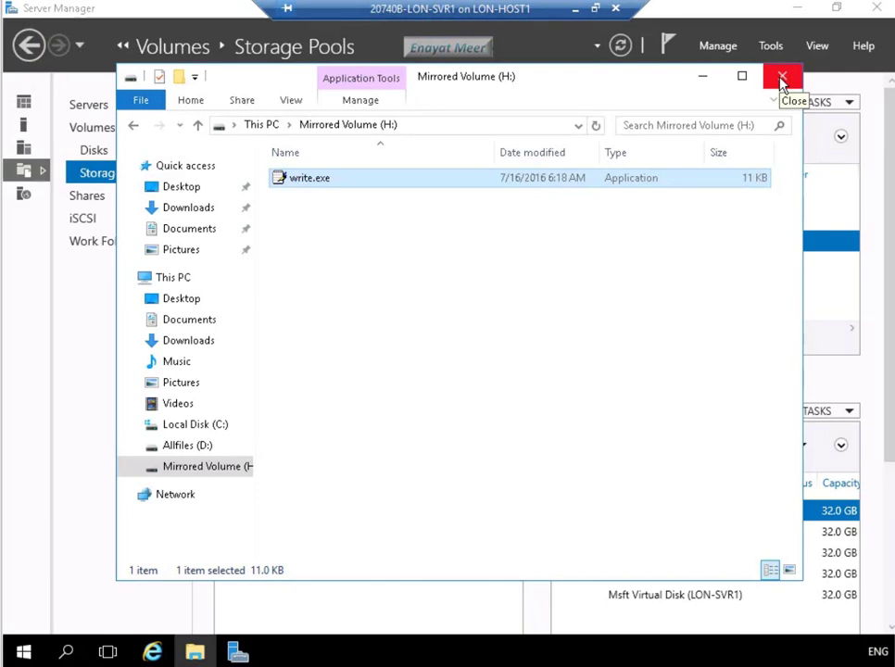
pyautogui.click(781, 82)
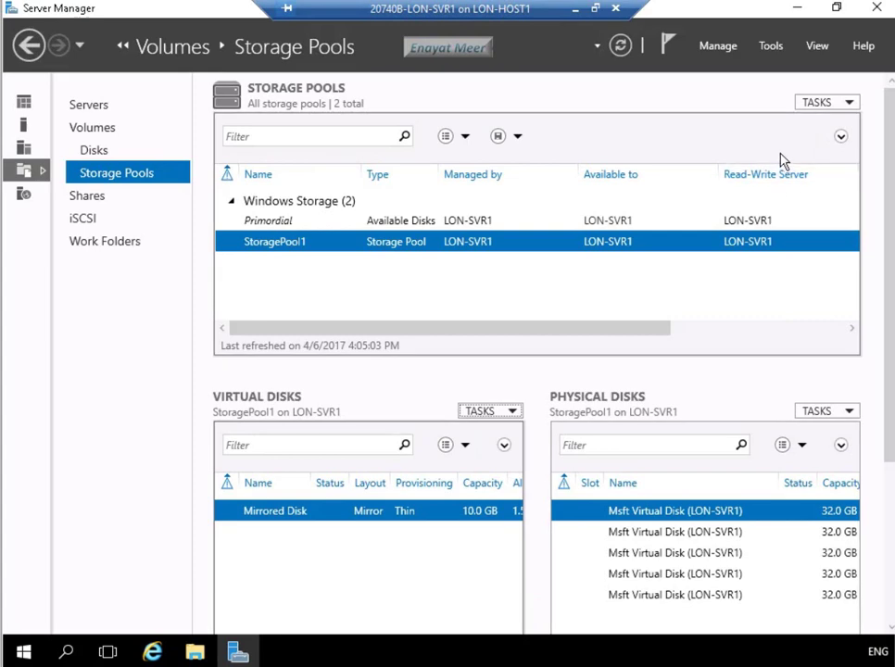
# Step: Refresh the storage pools and examine the Mirrored Disk's health properties, including the details of its physical disks in use
pyautogui.click(668, 46)
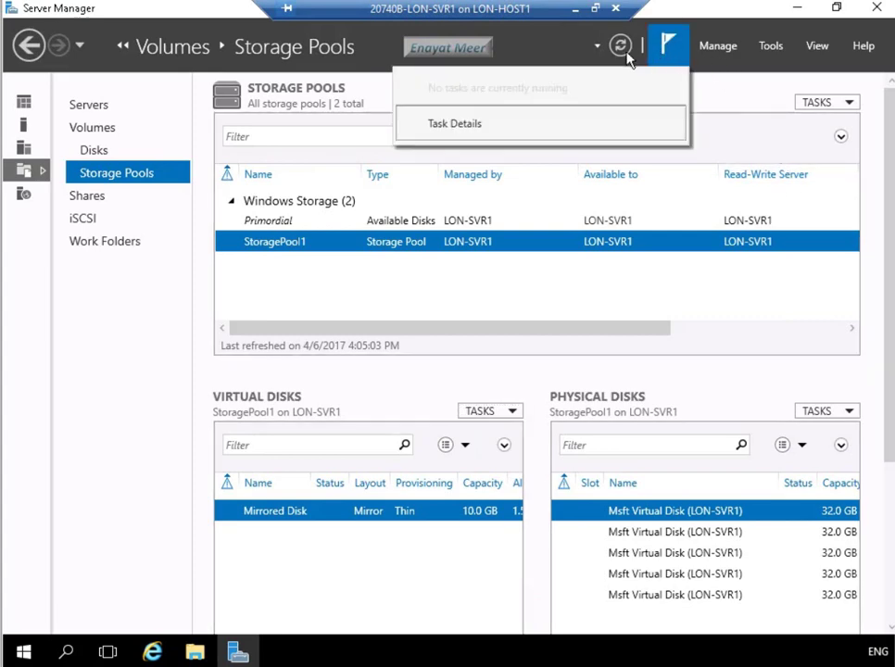
pyautogui.click(621, 49)
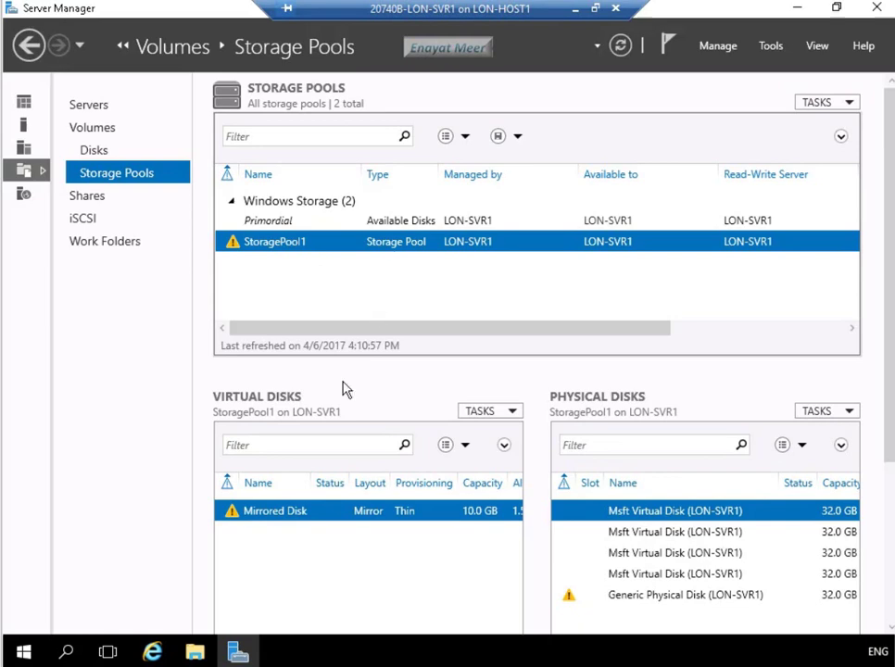
pyautogui.rightClick(313, 521)
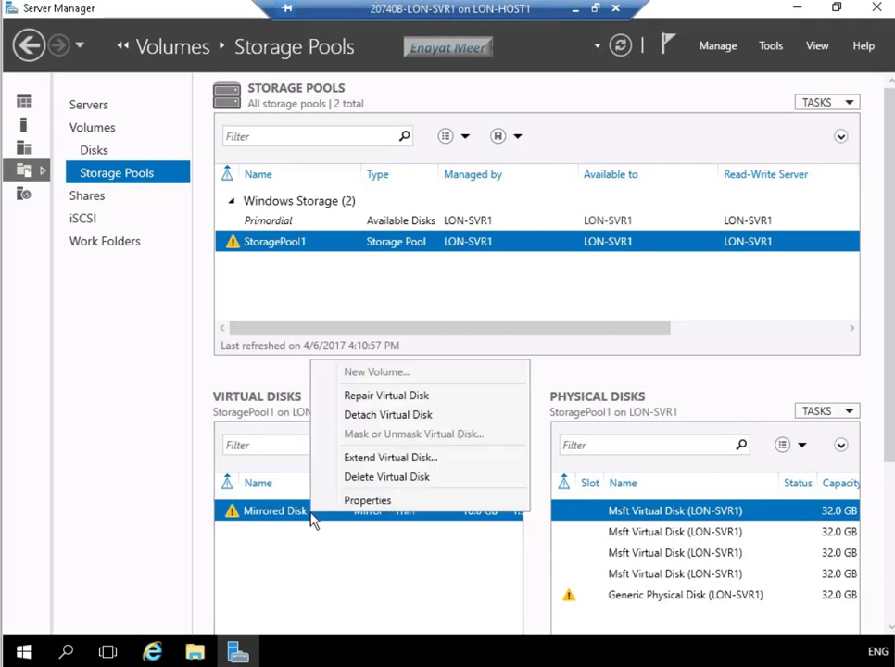
pyautogui.click(367, 501)
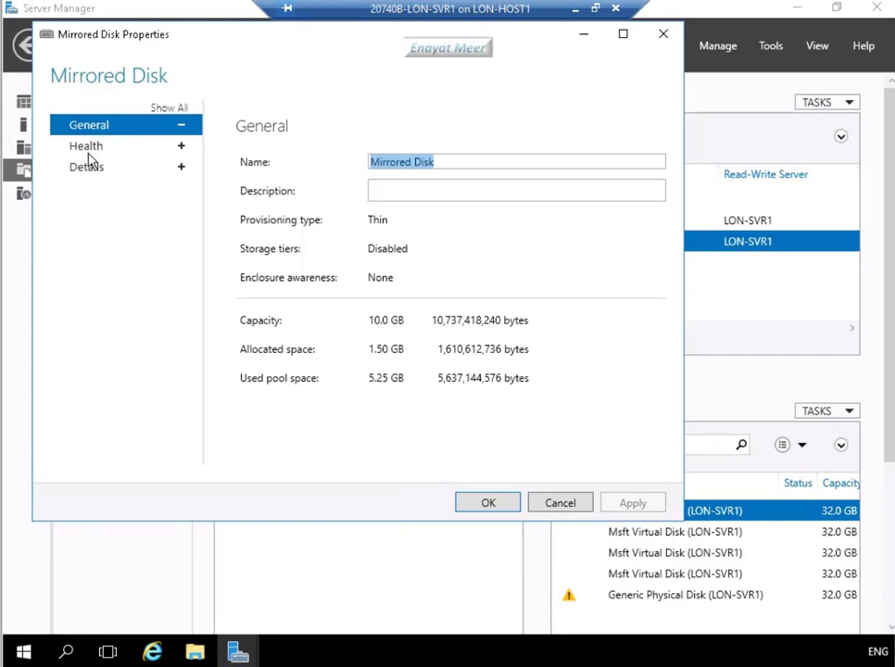
pyautogui.click(72, 139)
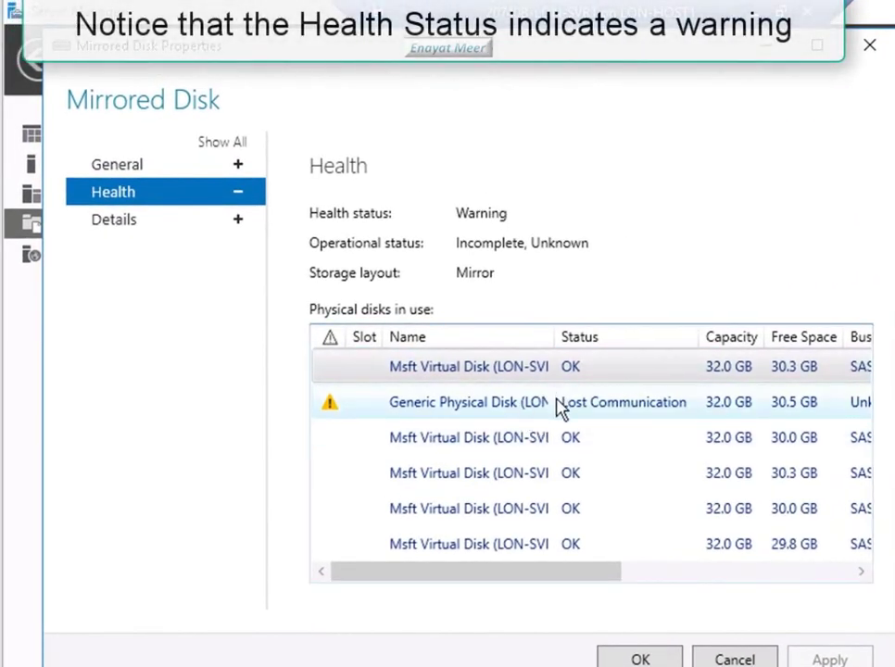
pyautogui.click(558, 408)
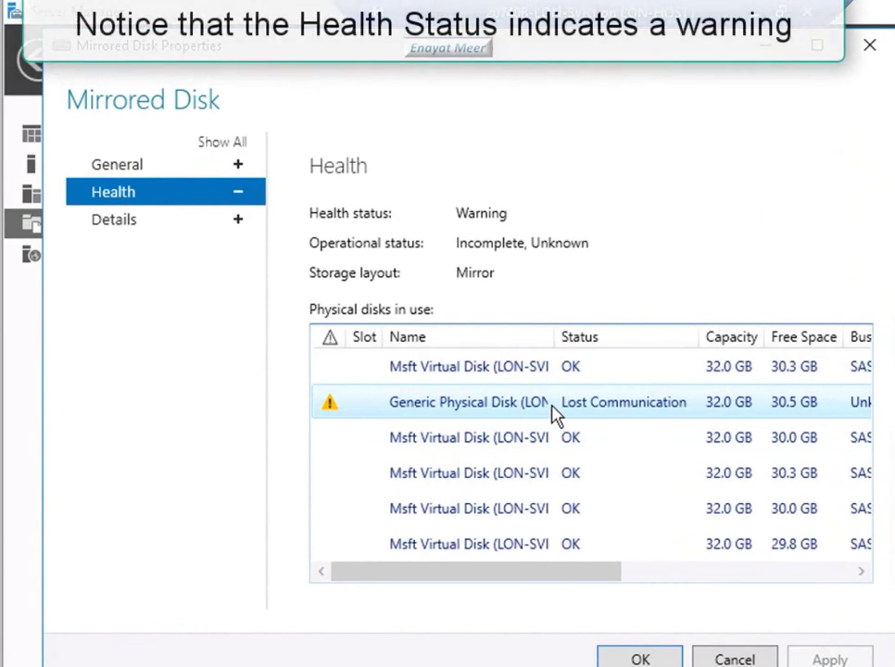
pyautogui.moveTo(555, 341); pyautogui.dragTo(621, 401)
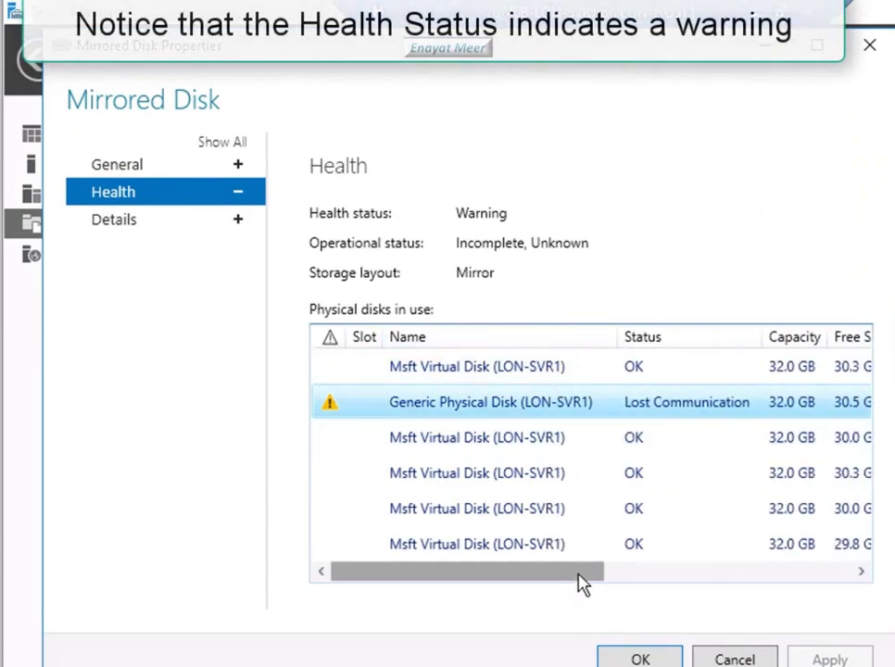
pyautogui.moveTo(581, 585); pyautogui.dragTo(700, 465)
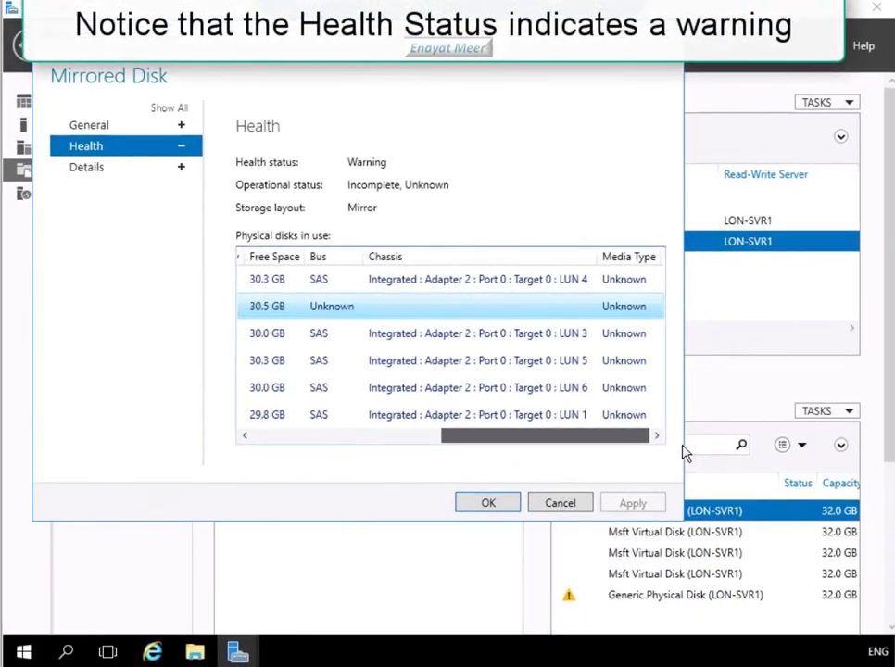
pyautogui.moveTo(508, 437); pyautogui.dragTo(256, 431)
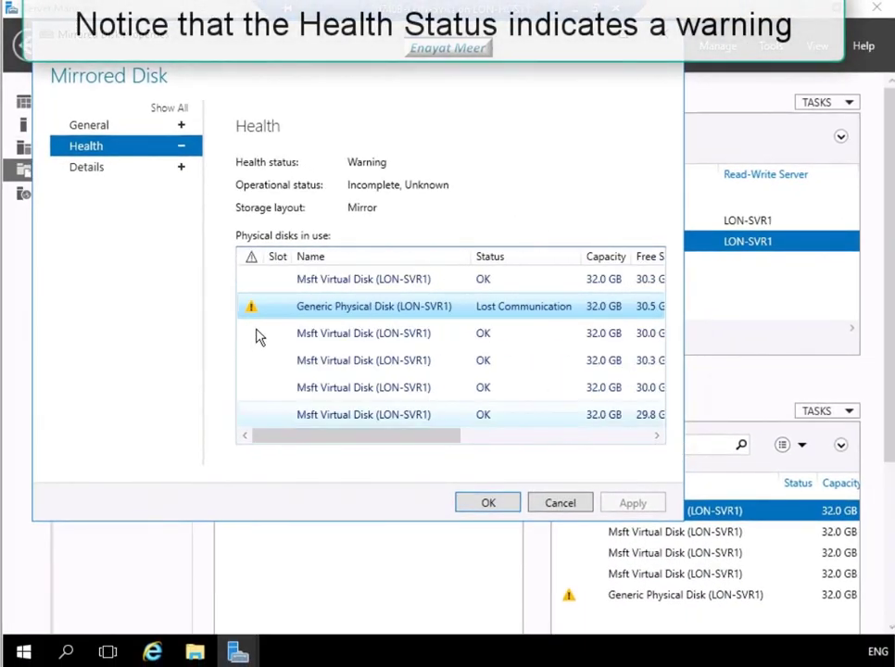
pyautogui.moveTo(250, 311)
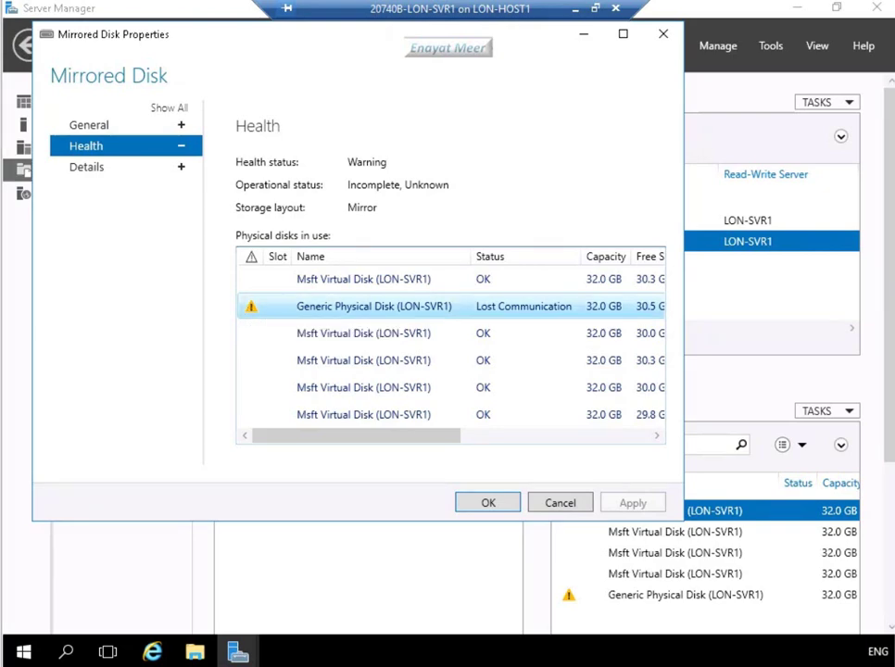
pyautogui.click(472, 507)
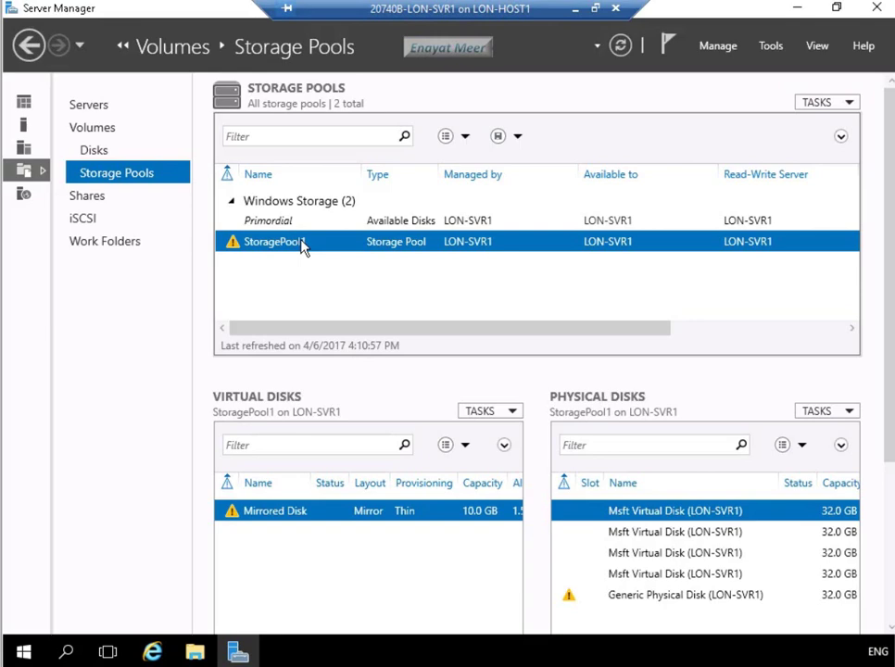
# Step: Add the first available Msft Virtual Disk (LON-SVR1) to StoragePool1 with Automatic allocation
pyautogui.rightClick(303, 246)
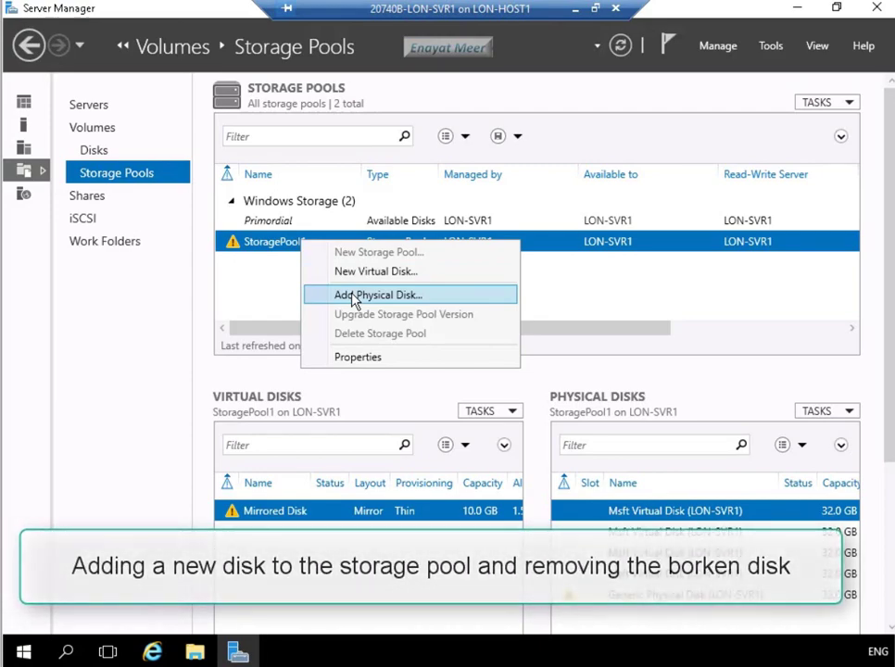
pyautogui.click(371, 295)
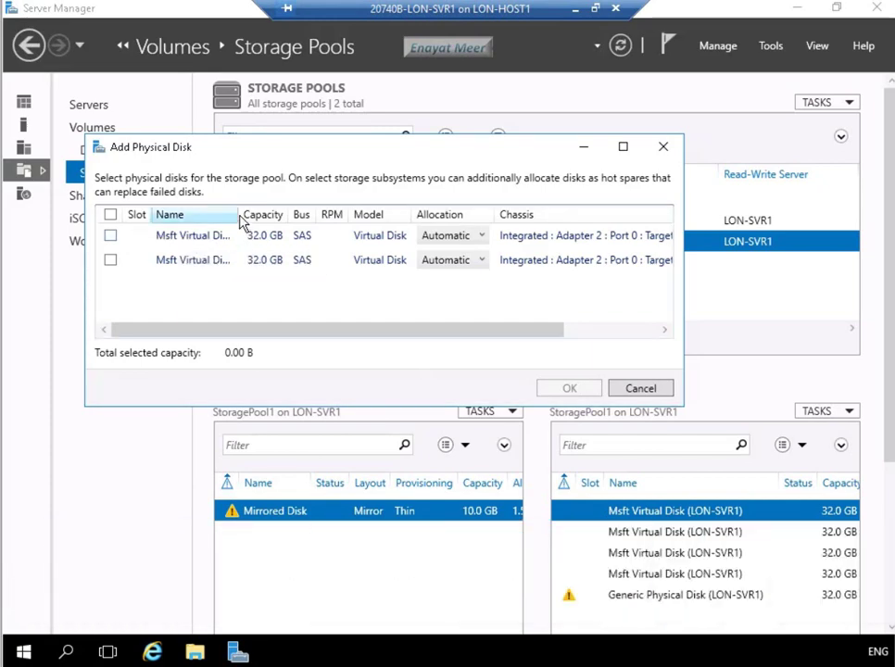
pyautogui.moveTo(240, 215); pyautogui.dragTo(288, 215)
pyautogui.moveTo(332, 239)
pyautogui.mouseDown()
pyautogui.moveTo(396, 237)
pyautogui.moveTo(324, 247)
pyautogui.mouseUp()
pyautogui.click(110, 236)
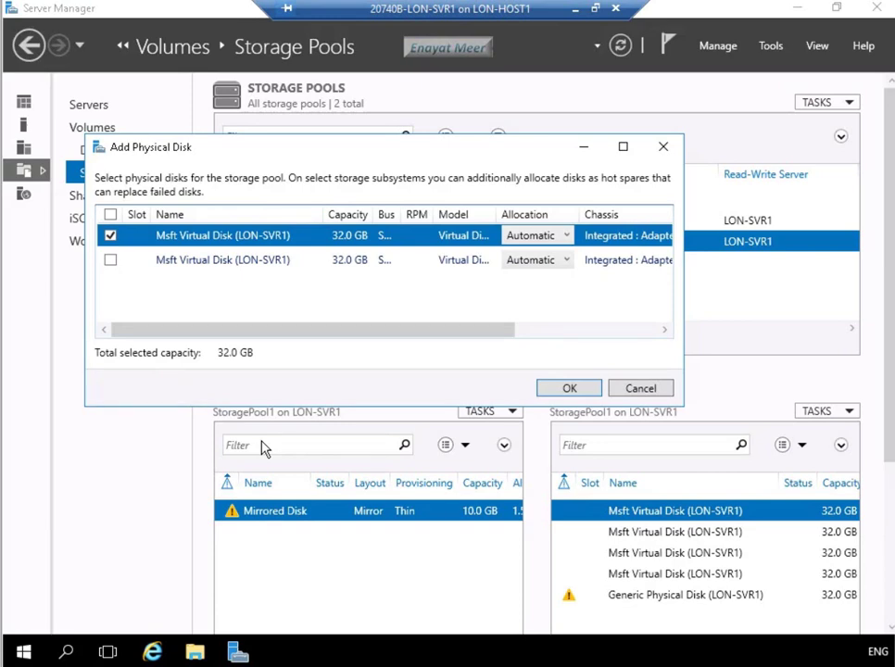
pyautogui.click(569, 389)
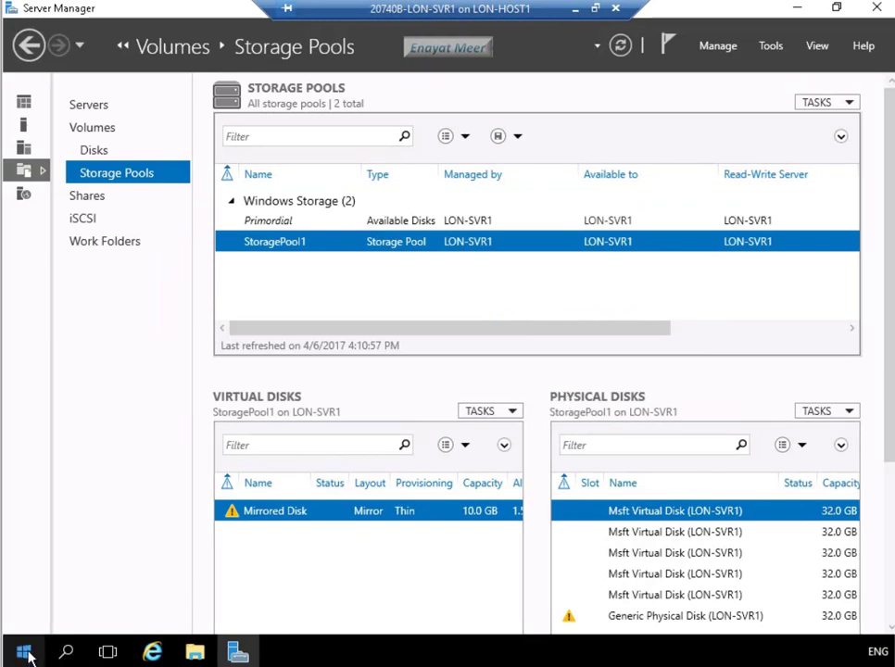
# Step: Open Windows PowerShell as administrator, list the disks with Get-PhysicalDisk, and examine the Generic Physical Disk entry
pyautogui.rightClick(26, 654)
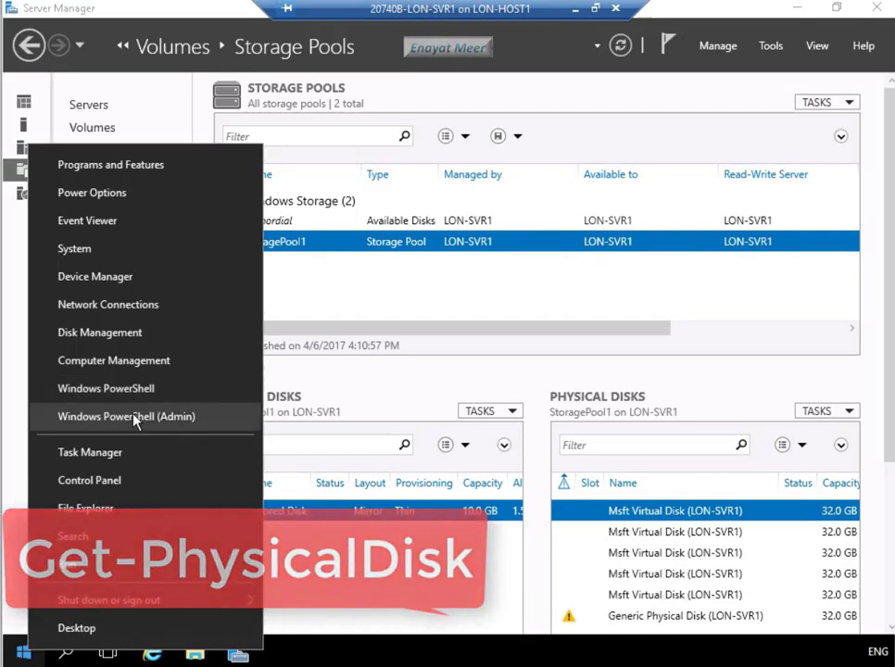
pyautogui.click(134, 419)
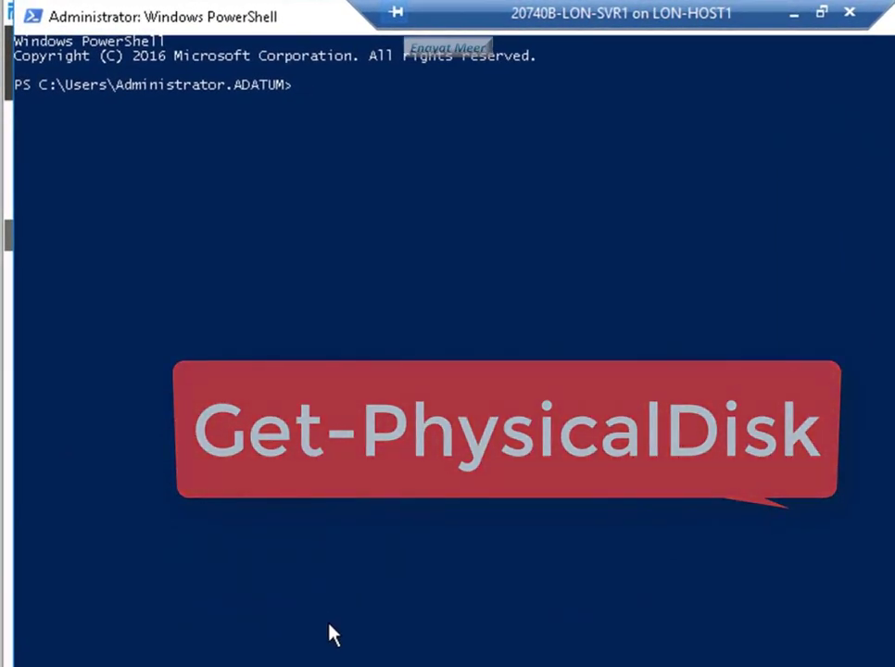
pyautogui.write('Get-PhysicalDisk')
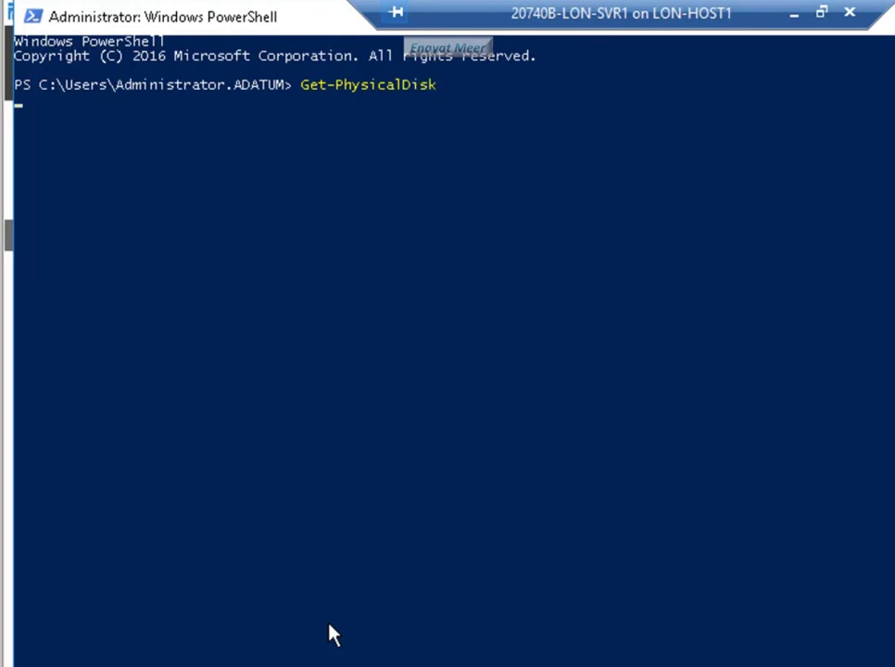
pyautogui.press('Return')
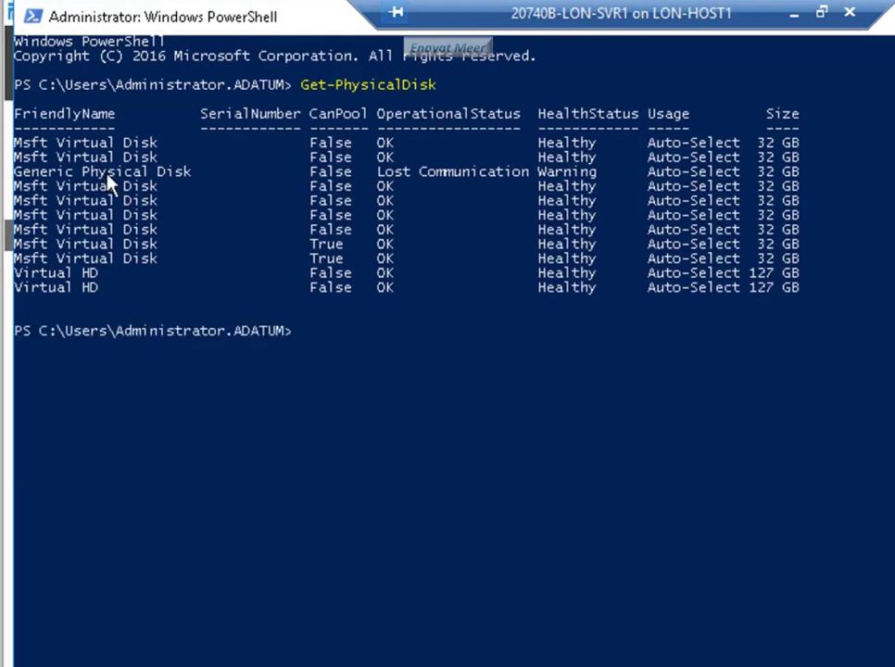
pyautogui.moveTo(16, 176); pyautogui.dragTo(823, 171)
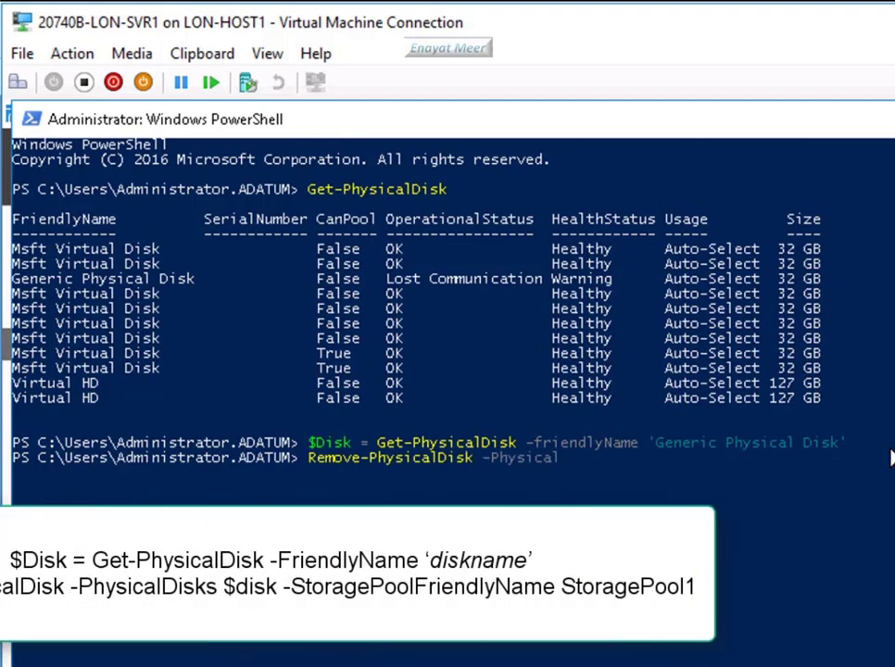
# Step: Finish and run Remove-PhysicalDisk -PhysicalDisks $disk -StoragePoolFriendlyName StoragePool1, answering y to confirm the removal
pyautogui.write('Disks')
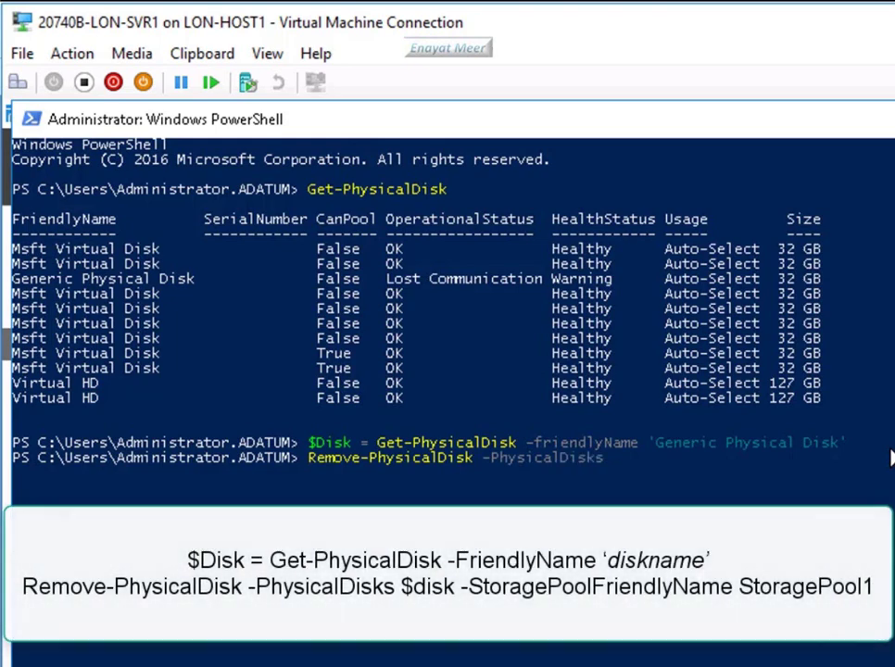
pyautogui.write(' $disk -StoragePoolFri')
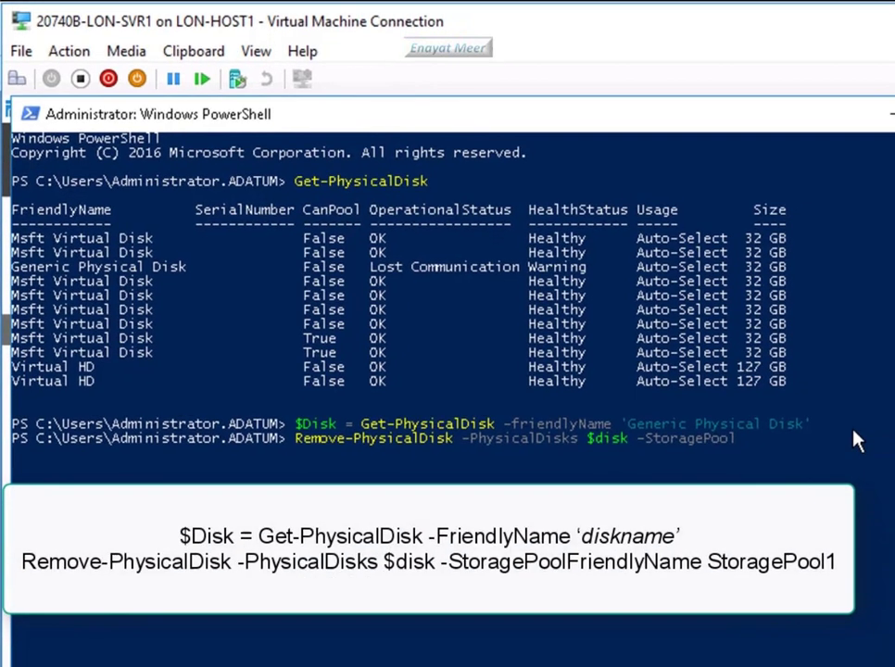
pyautogui.write('endlyName')
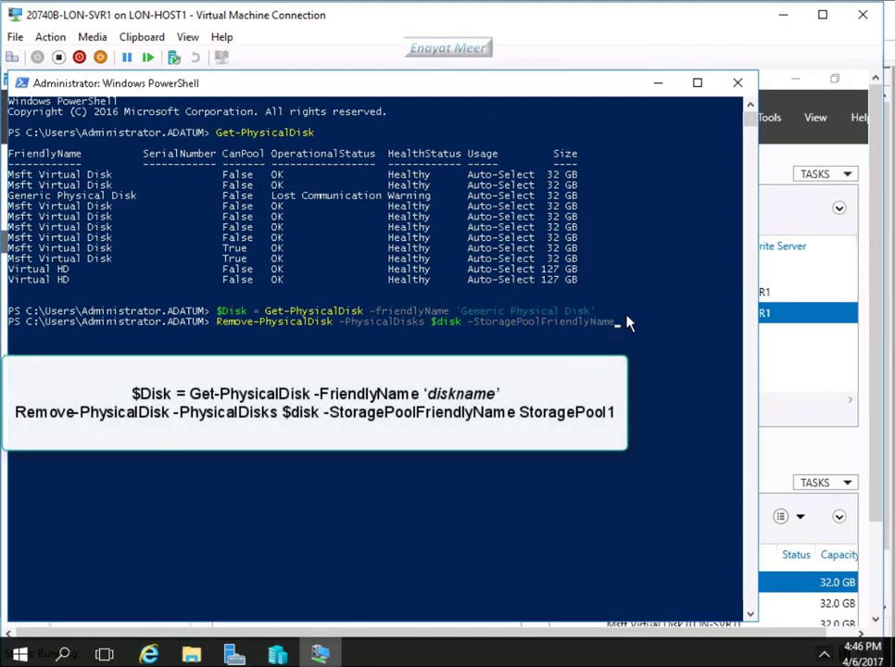
pyautogui.write(' StoragePool1')
pyautogui.press('Return')
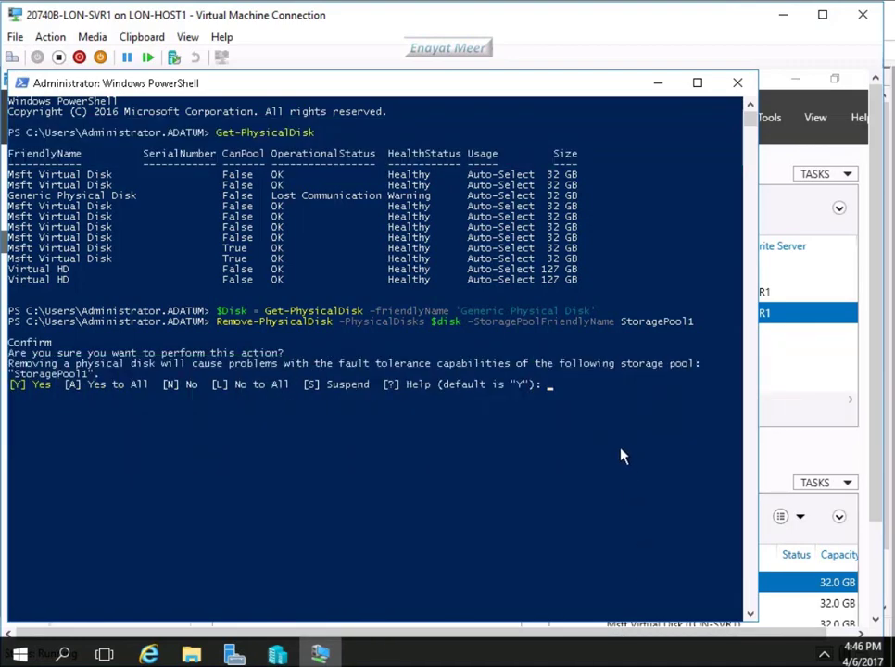
pyautogui.click(605, 425)
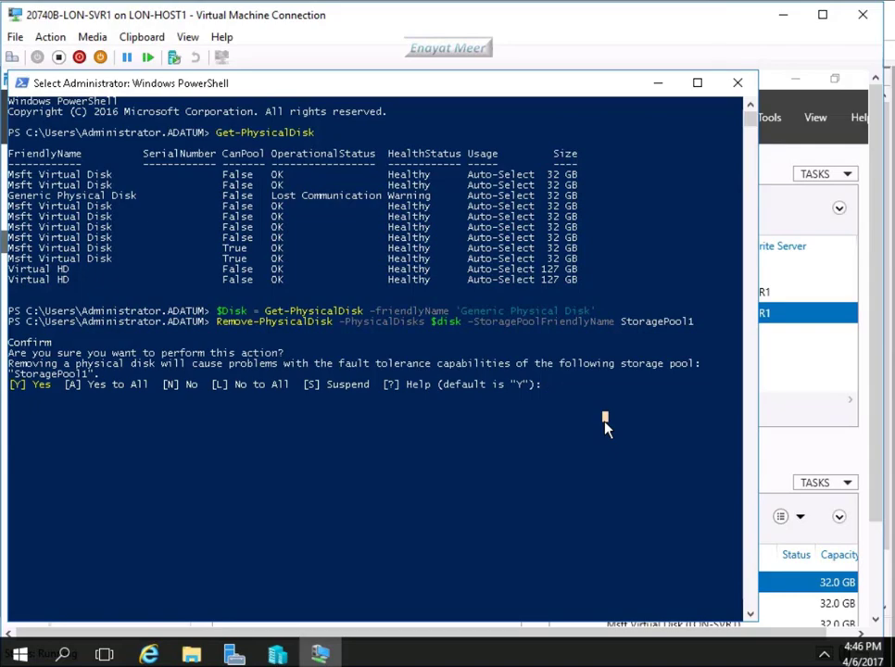
pyautogui.write('y')
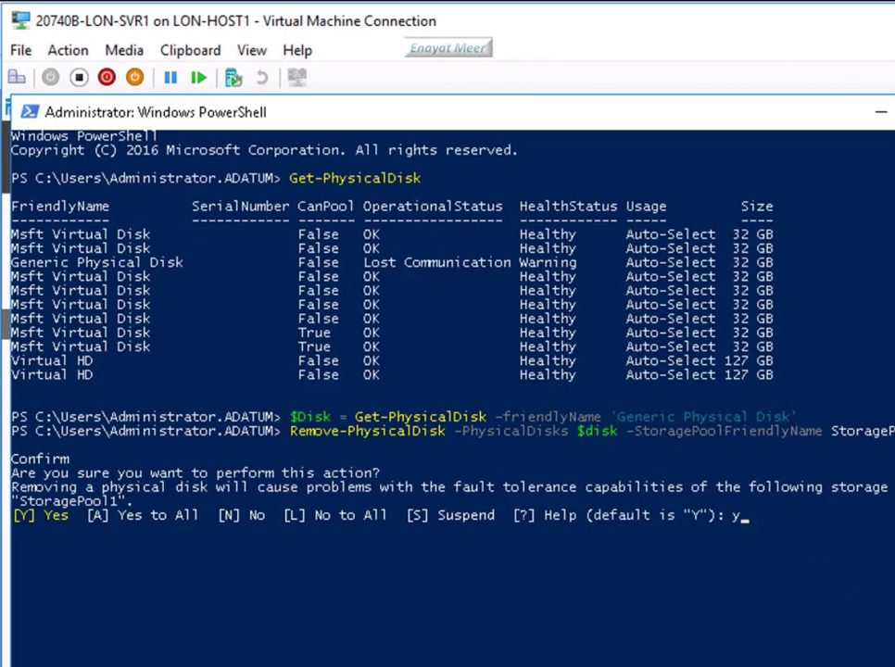
pyautogui.click(891, 617)
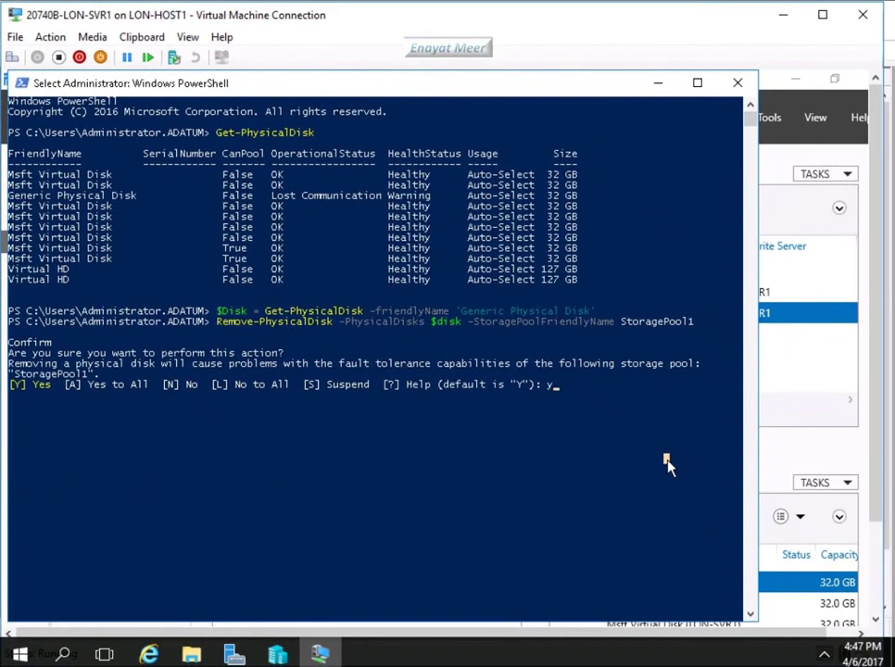
pyautogui.click(667, 466)
pyautogui.press('Return')
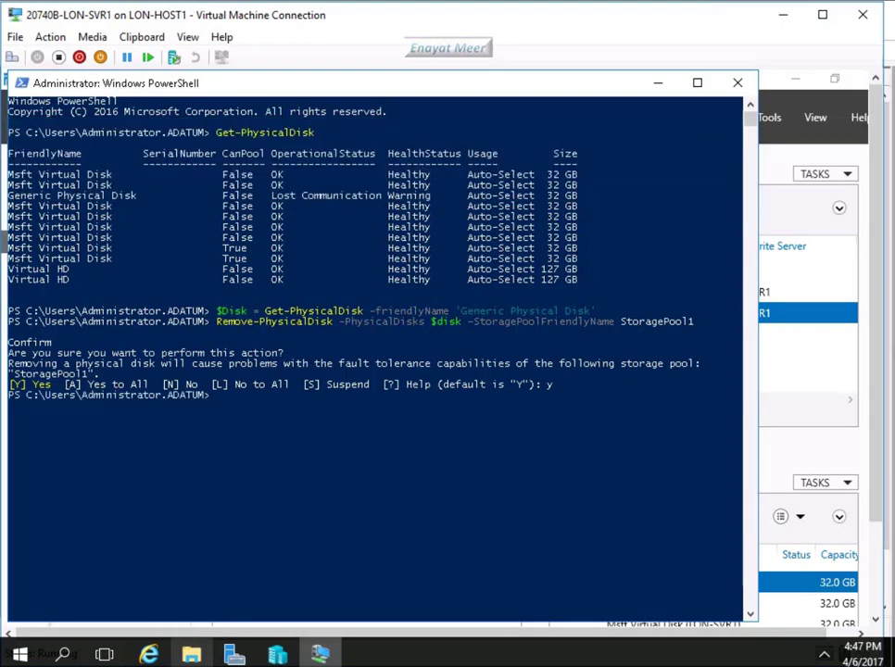
# Step: Return to Server Manager, refresh the storage pools, and examine StoragePool1's Mirrored Disk and physical disk list for warnings
pyautogui.click(659, 85)
pyautogui.click(281, 590)
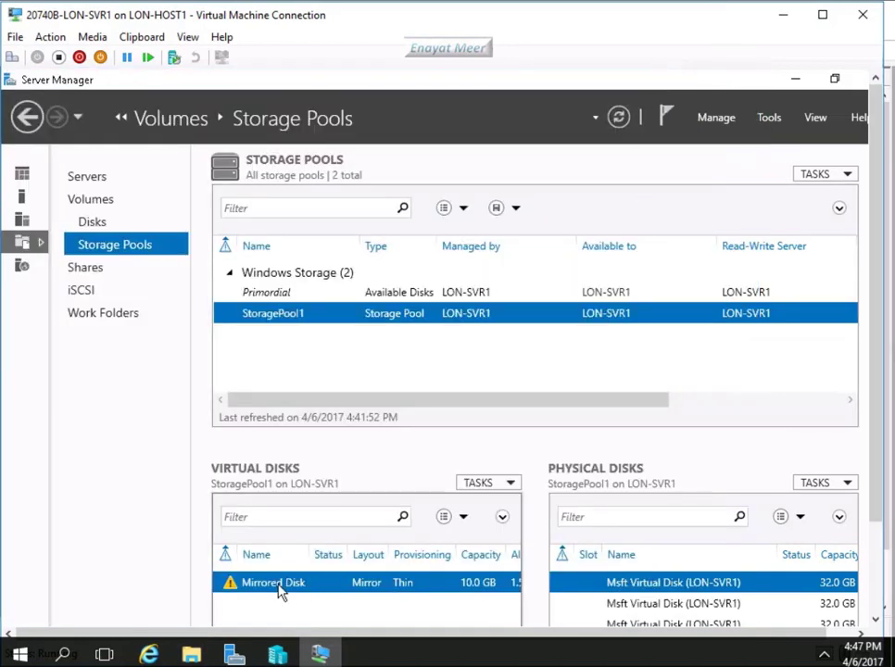
pyautogui.click(875, 618)
pyautogui.click(875, 620)
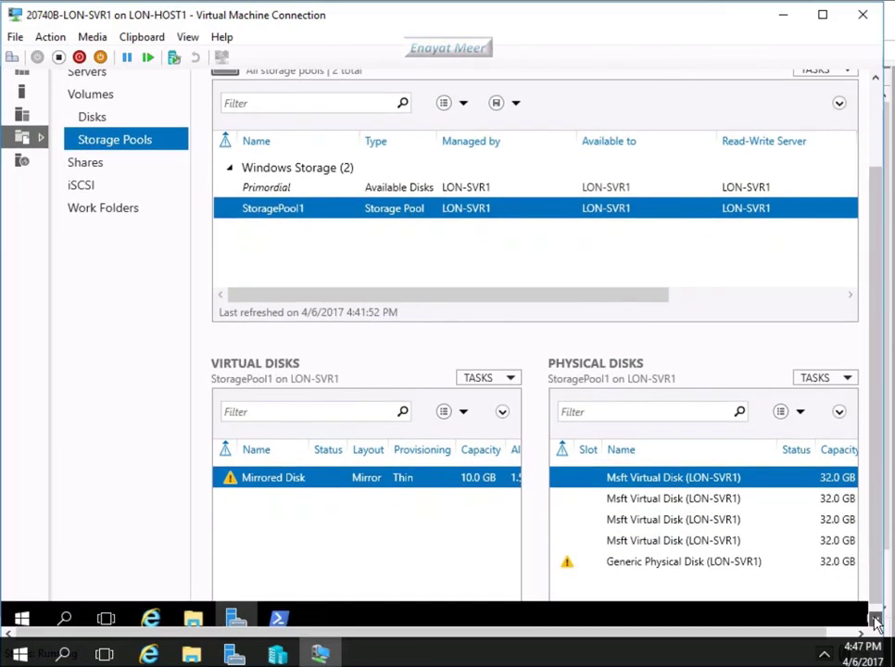
pyautogui.moveTo(875, 584); pyautogui.dragTo(848, 480)
pyautogui.click(618, 120)
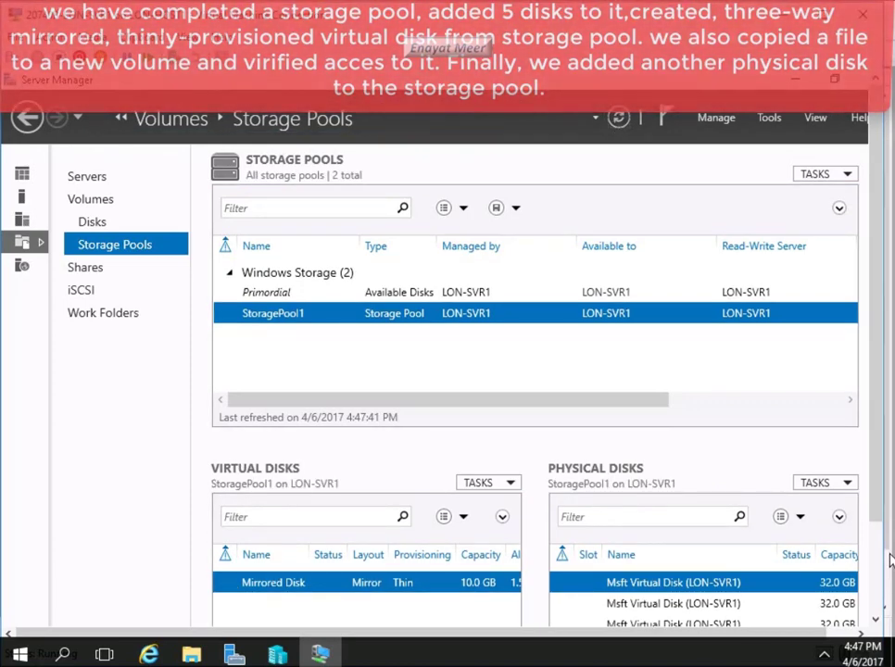
pyautogui.scroll(-3, 882, 569)
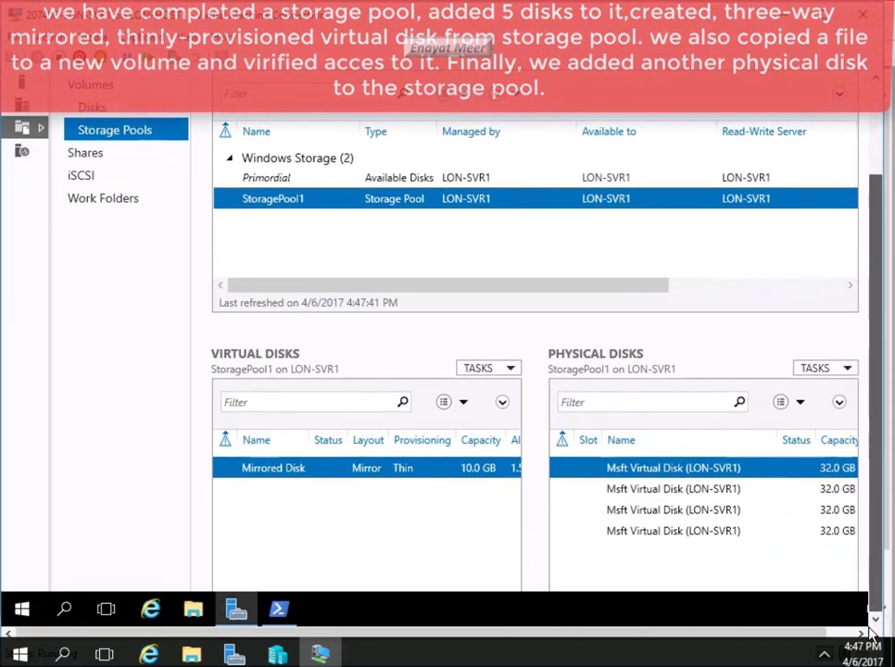
pyautogui.scroll(3, 828, 515)
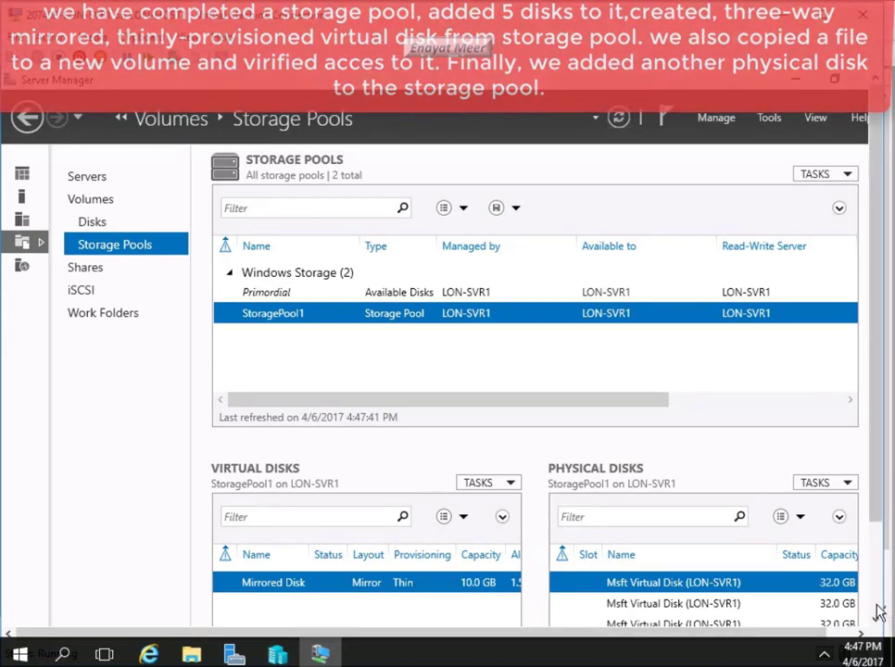
pyautogui.scroll(-3, 878, 613)
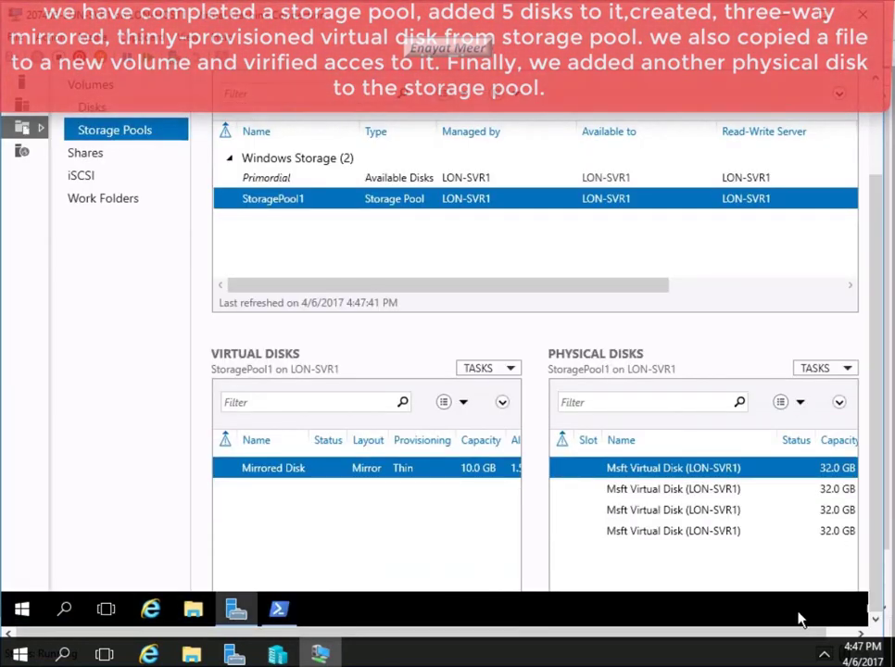
pyautogui.scroll(3, 850, 452)
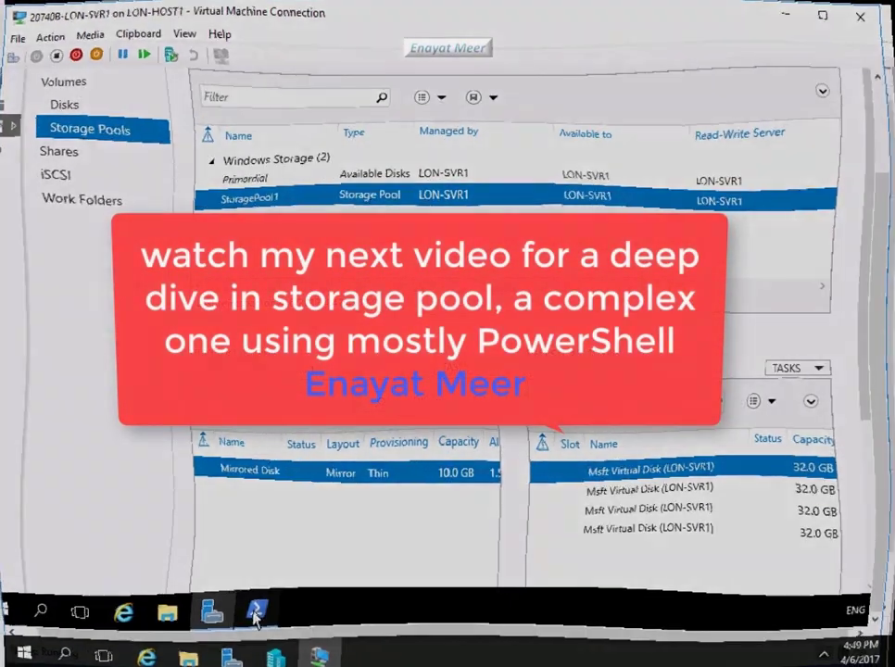
pyautogui.click(256, 613)
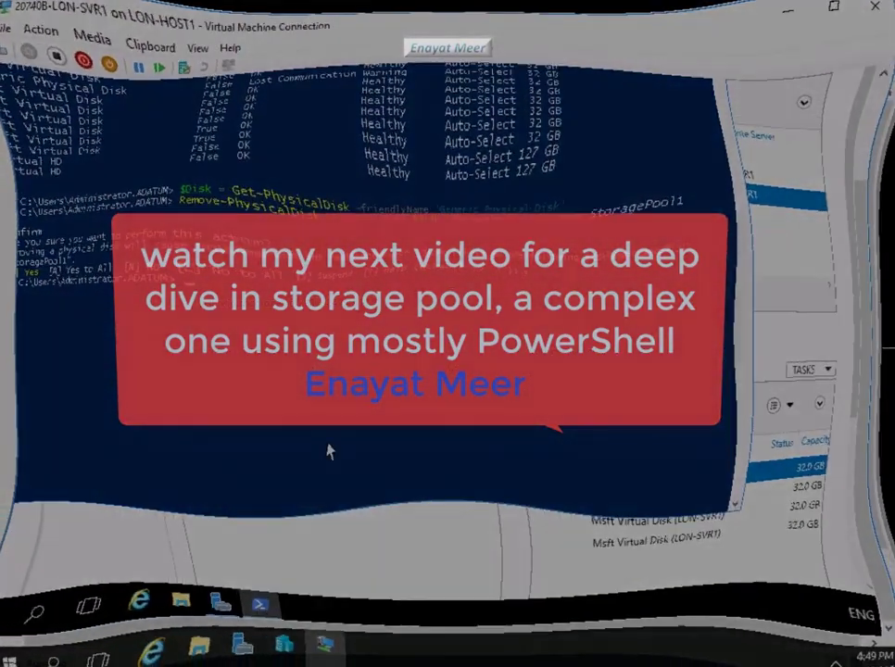